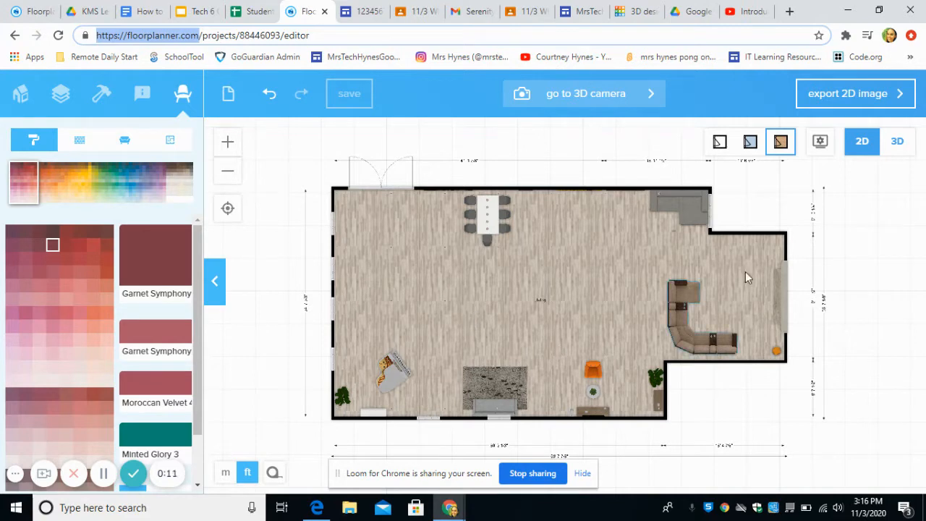
- Show the floor plan in 3D and look around the furnished room from the walking camera
left_click(897, 145)
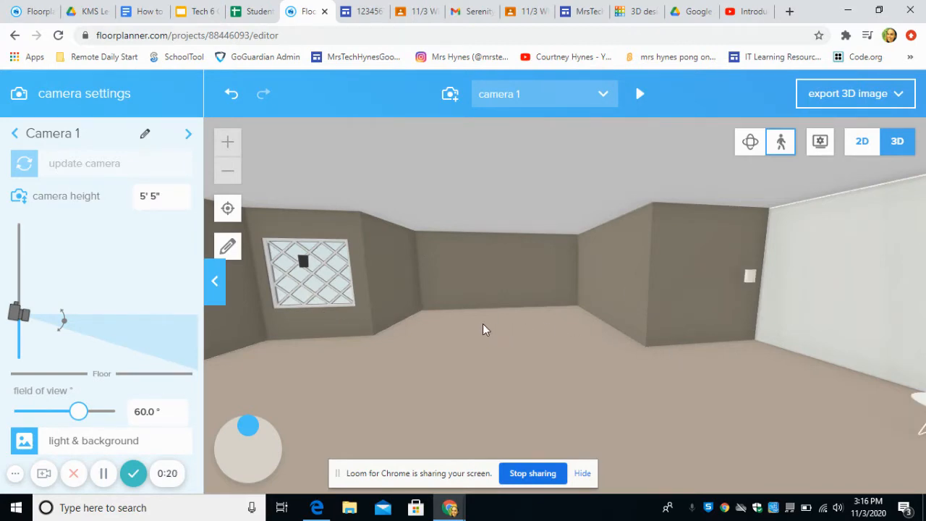
left_click_drag(483, 324, 429, 310)
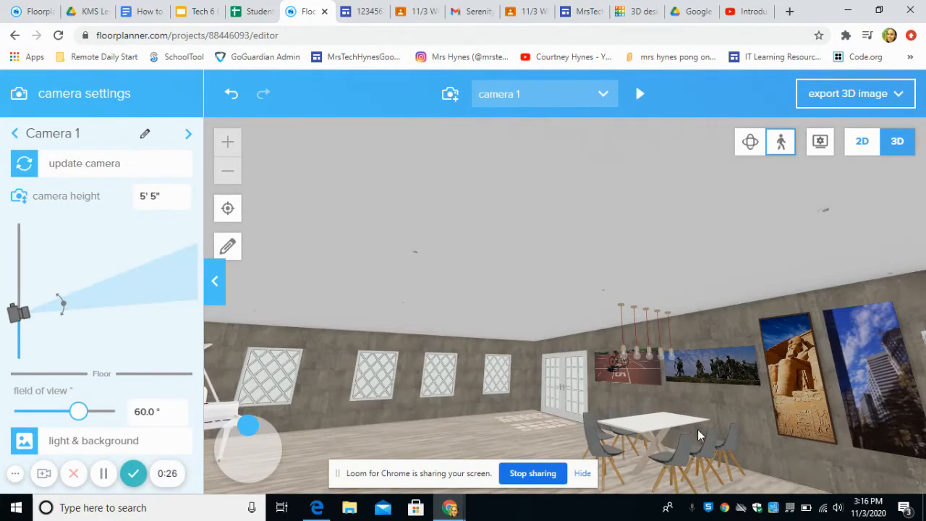
left_click_drag(698, 429, 583, 340)
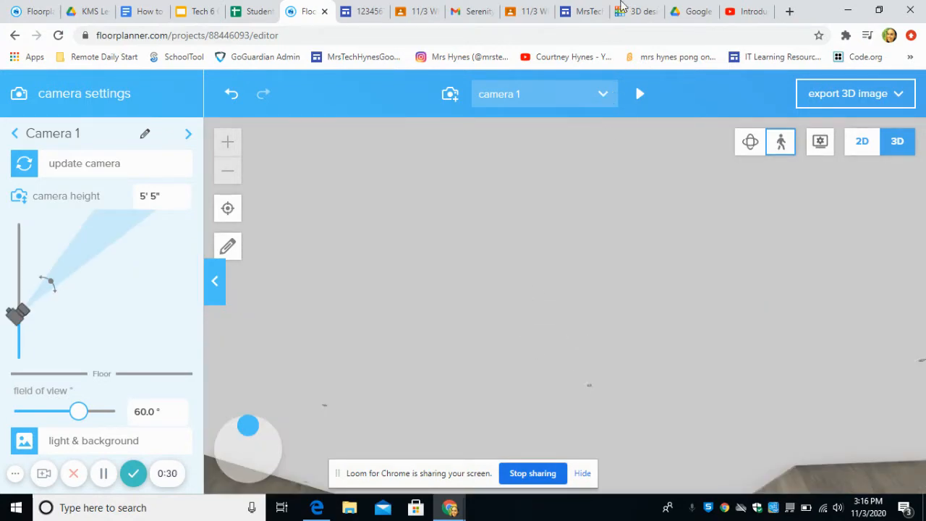
- Switch to the Starter Dice design in Tinkercad and examine the dice from the front, top, right and back
left_click(621, 11)
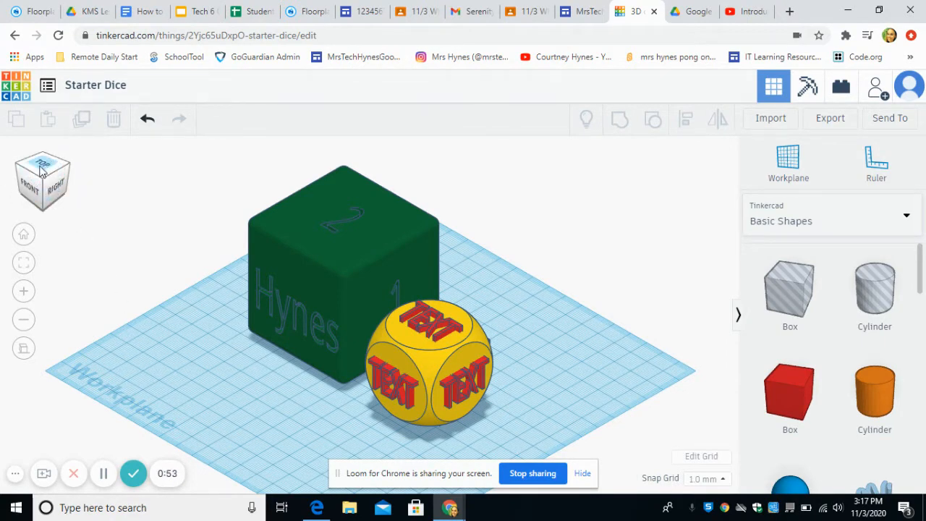
mouse_move(34, 172)
left_mouse_down()
mouse_move(53, 185)
mouse_move(59, 174)
mouse_move(45, 168)
mouse_move(55, 163)
mouse_move(58, 176)
mouse_move(46, 178)
mouse_move(55, 189)
mouse_move(34, 186)
mouse_move(48, 177)
left_mouse_up()
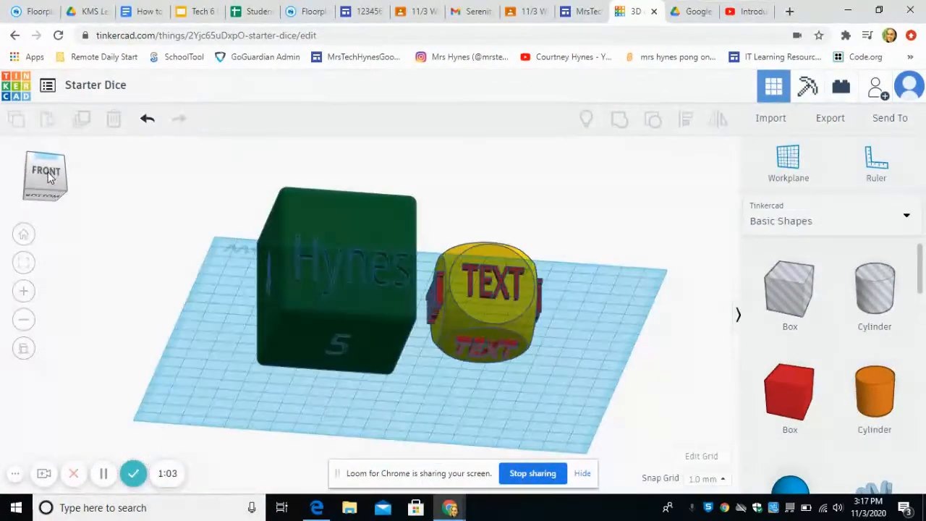
left_click(49, 187)
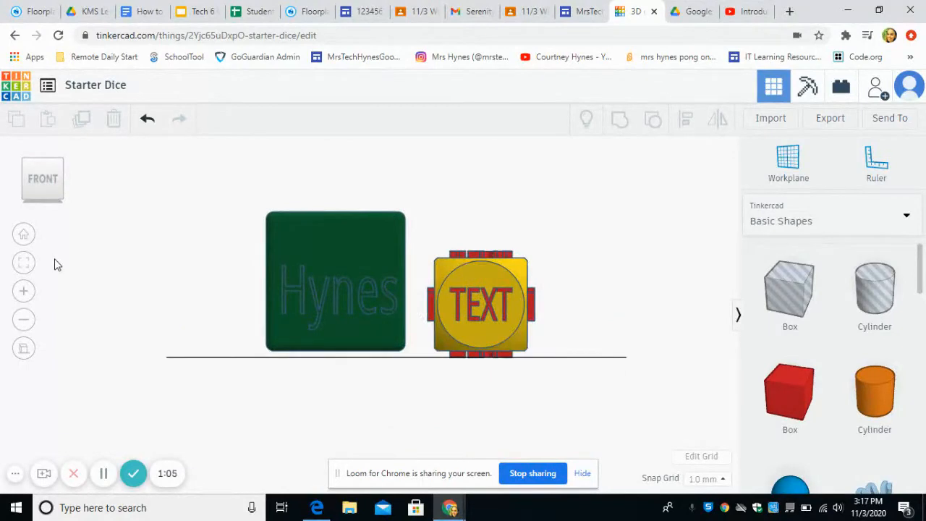
left_click(41, 154)
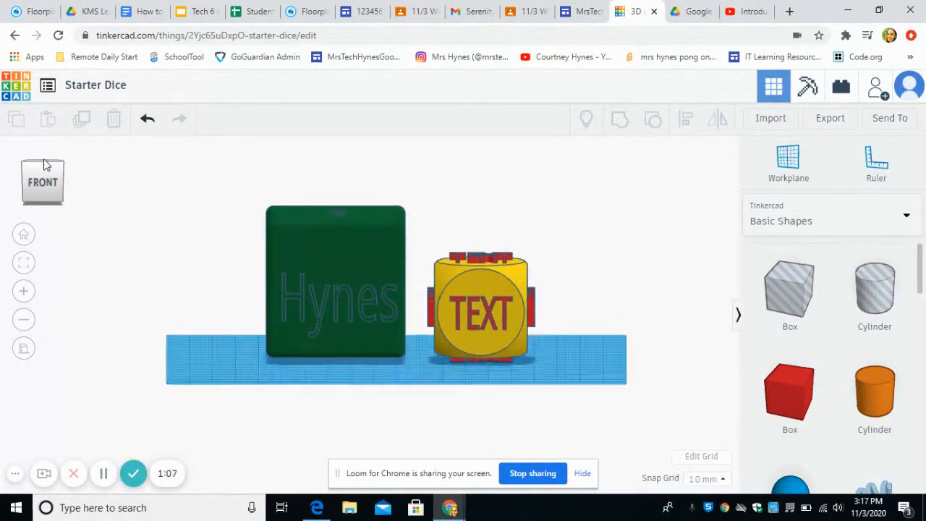
left_click(47, 207)
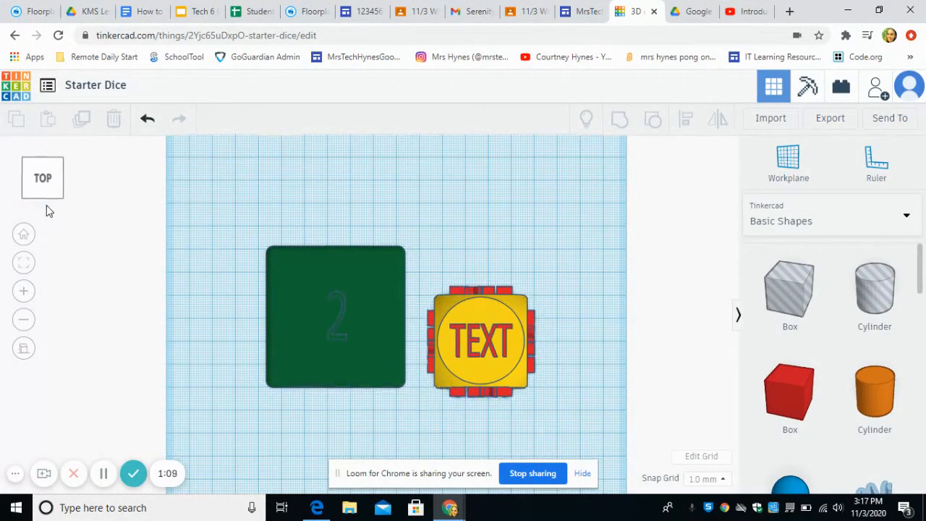
left_click(69, 181)
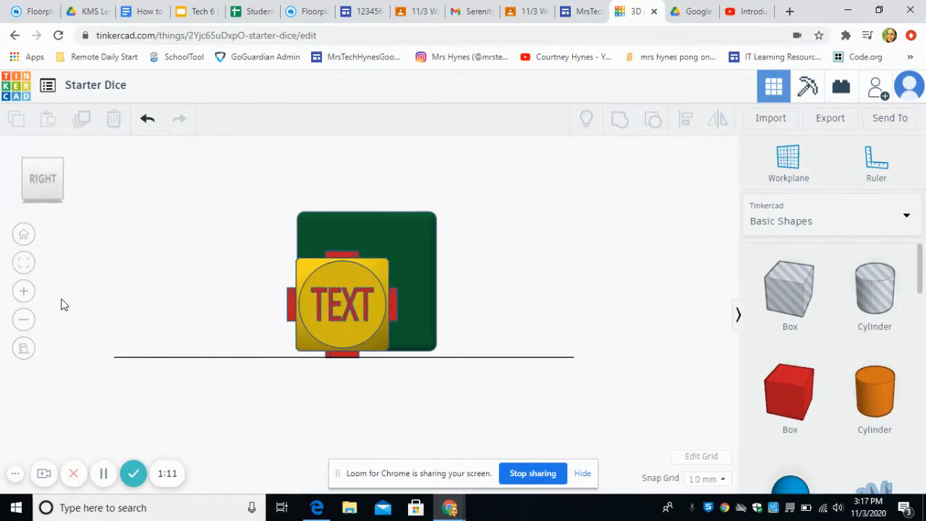
left_click(20, 179)
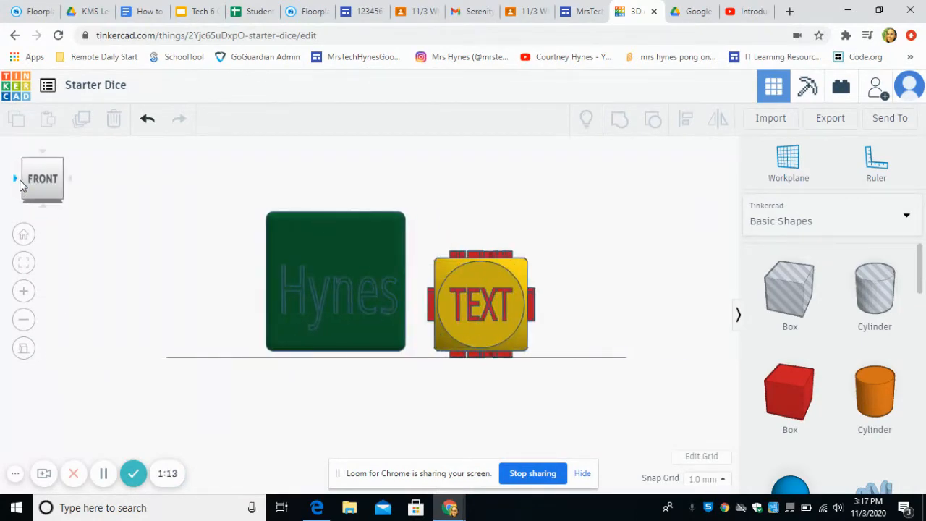
left_click(20, 179)
left_click(24, 234)
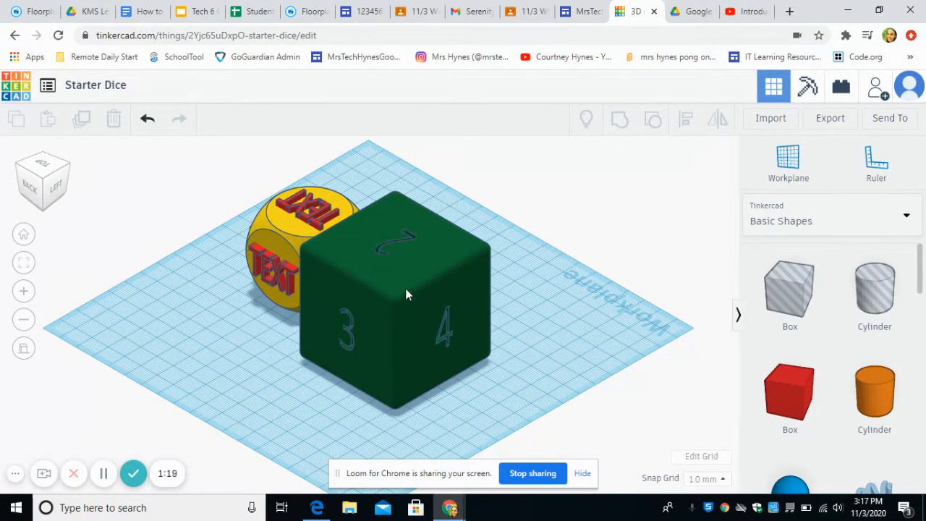
- Examine both dice at different magnifications, from the back corner and from the home view
scroll(378, 228, "up", 3)
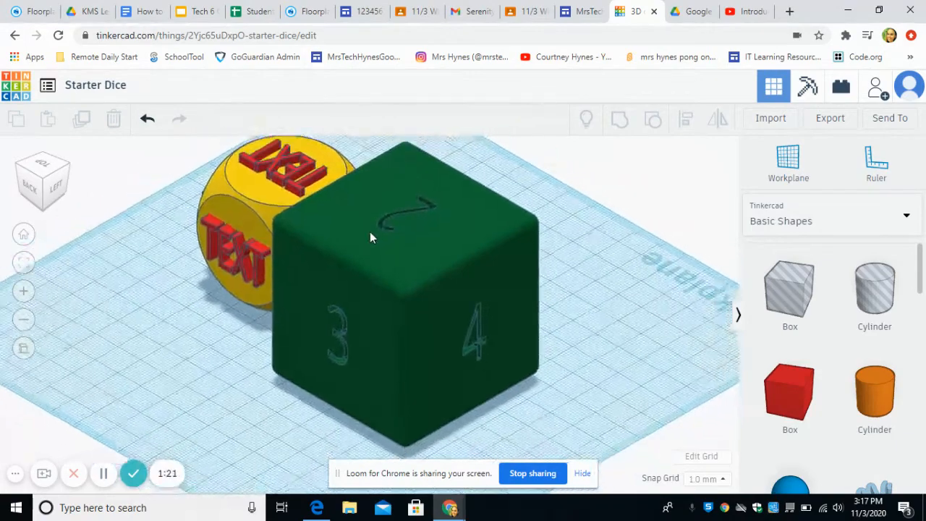
scroll(370, 231, "down", 3)
scroll(269, 244, "up", 2)
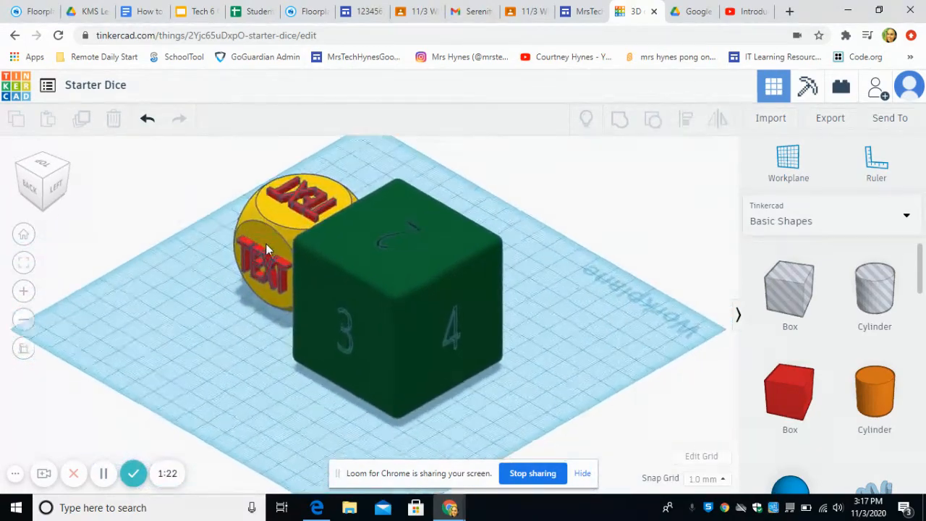
scroll(264, 242, "up", 2)
scroll(262, 243, "down", 3)
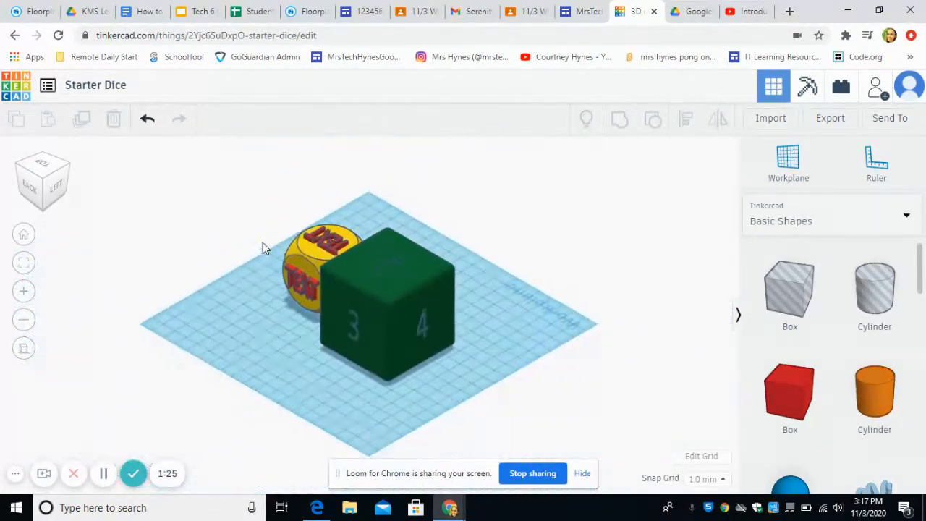
left_click(23, 236)
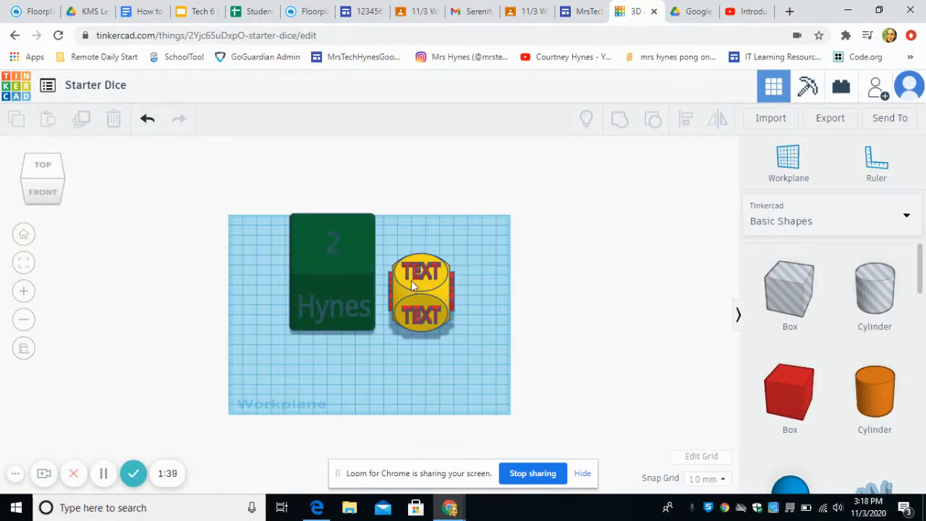
scroll(309, 273, "up", 5)
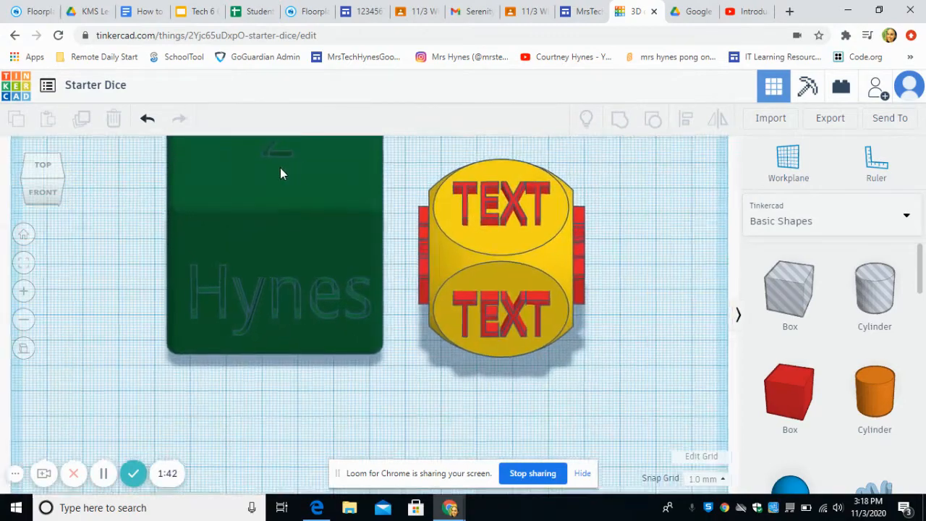
scroll(282, 172, "down", 2)
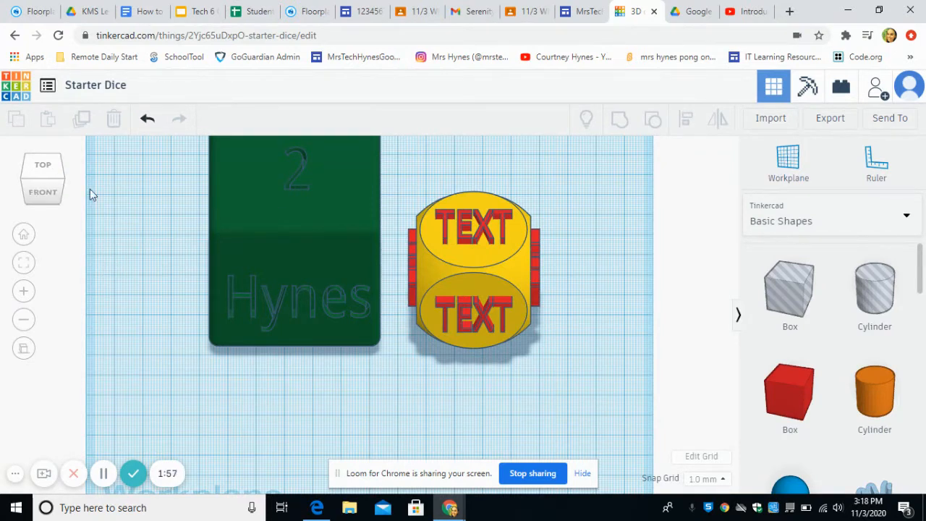
- View the dice from above and the front, and inspect the sizes of the green die and the rounded yellow die
left_click(52, 180)
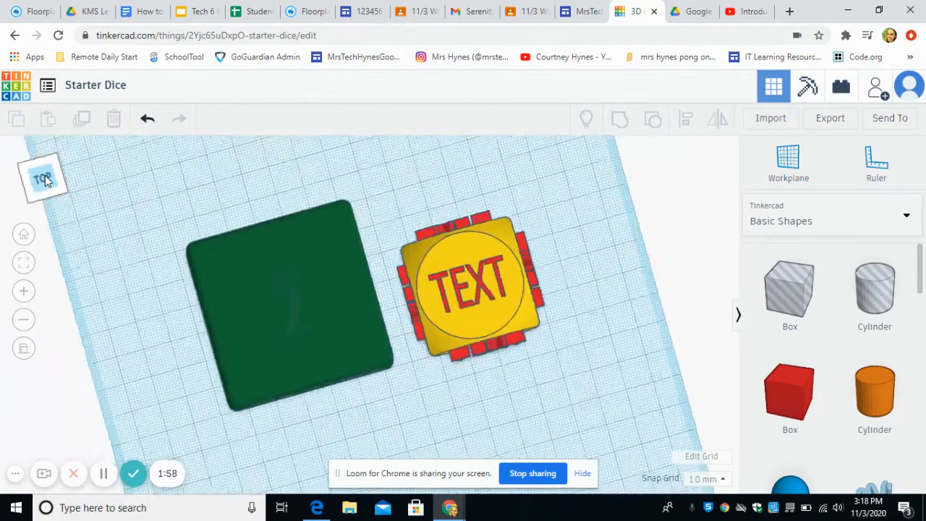
left_click_drag(52, 173, 130, 175)
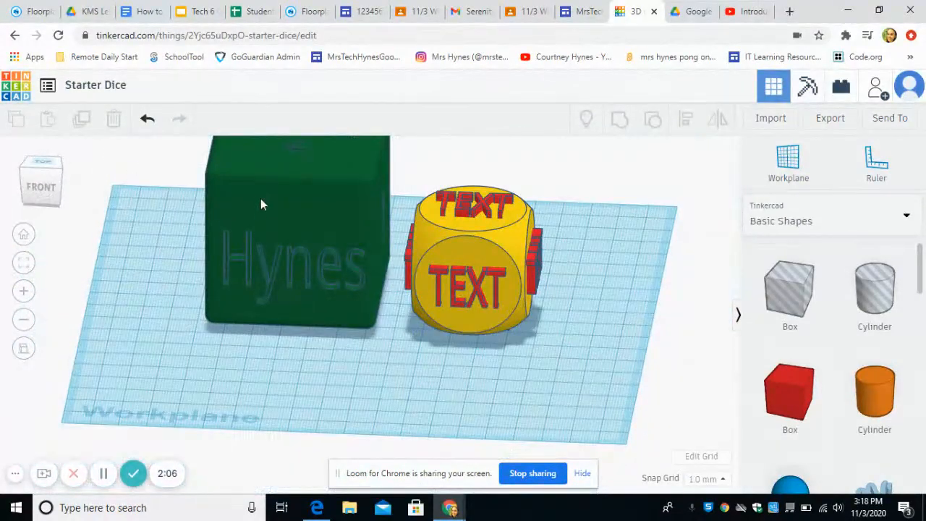
left_click(282, 194)
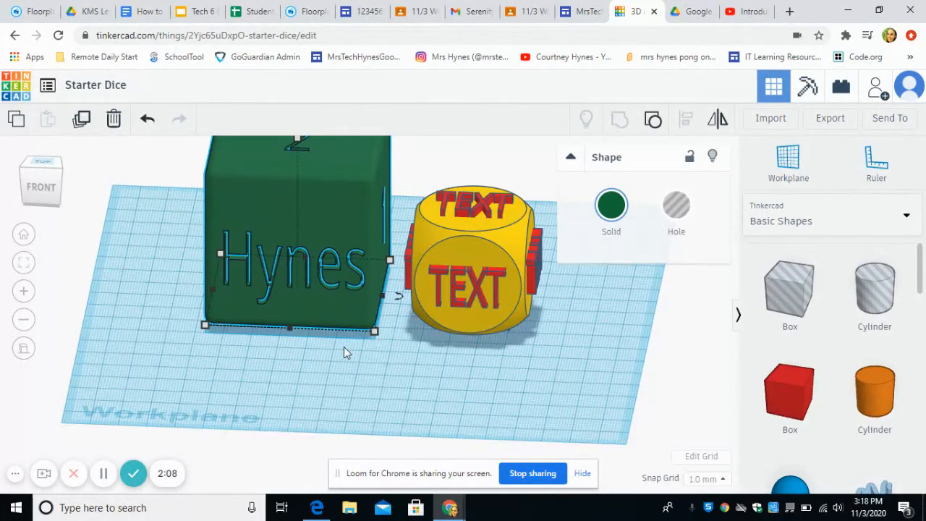
scroll(344, 347, "up", 3)
scroll(344, 347, "down", 8)
scroll(322, 246, "up", 4)
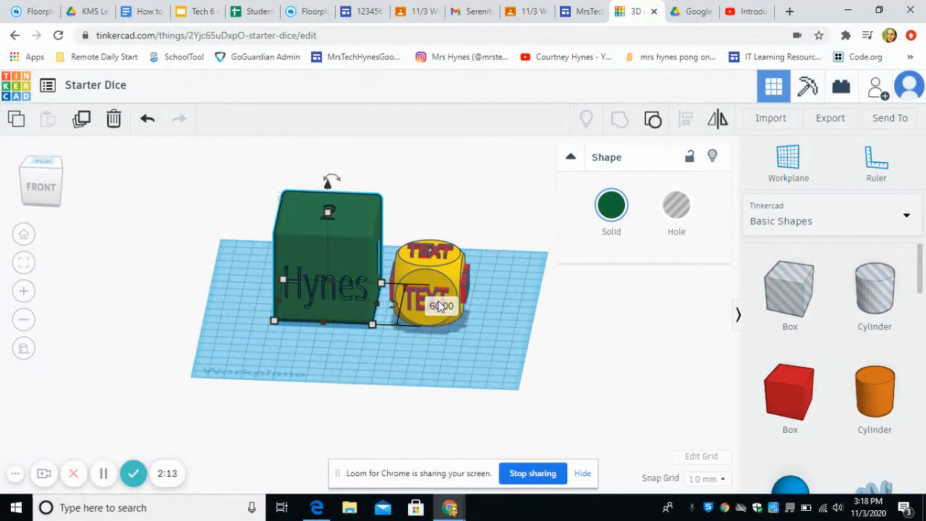
left_click(436, 274)
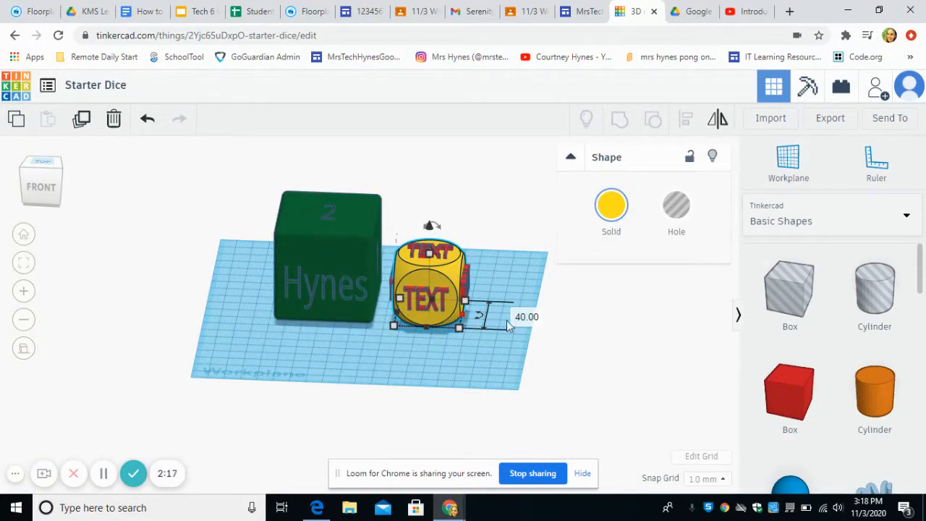
left_click(345, 294)
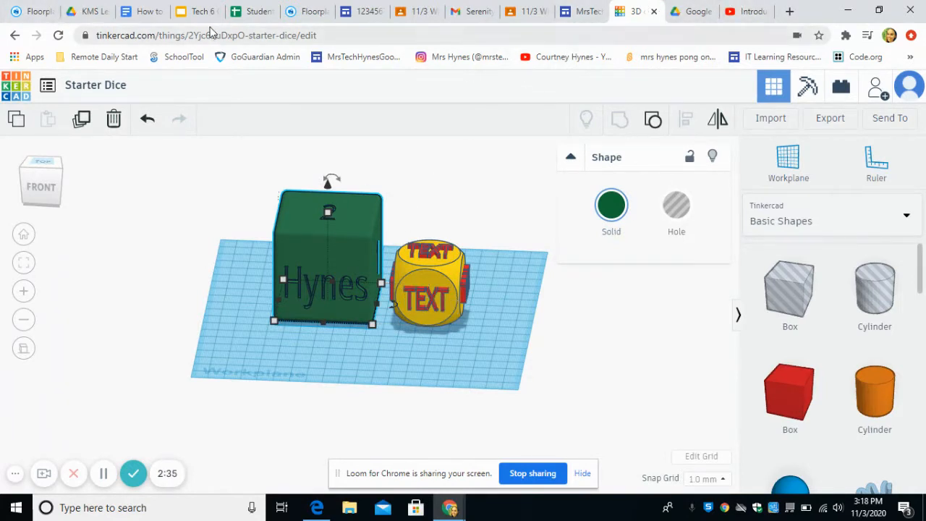
- Switch to the Copy of Story Starter Dice design window and view both yellow dice close up from the home view
mouse_move(449, 507)
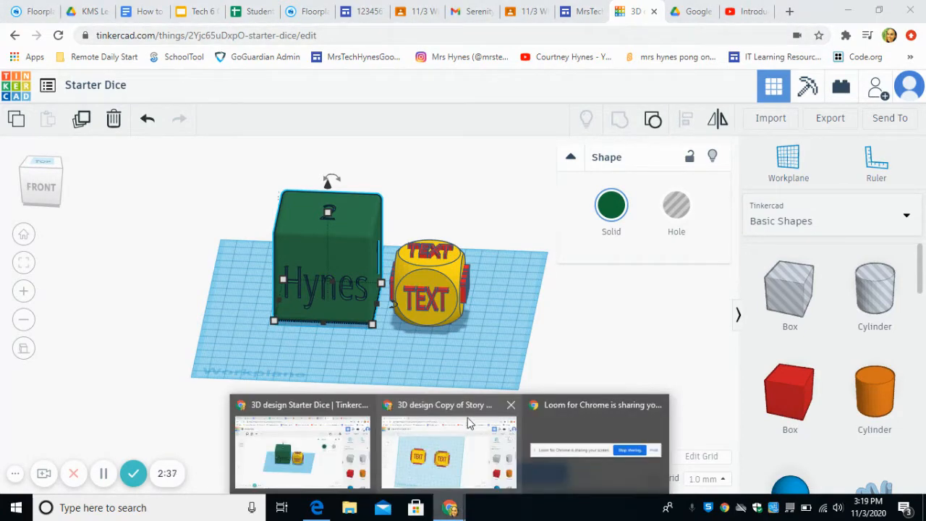
left_click(421, 416)
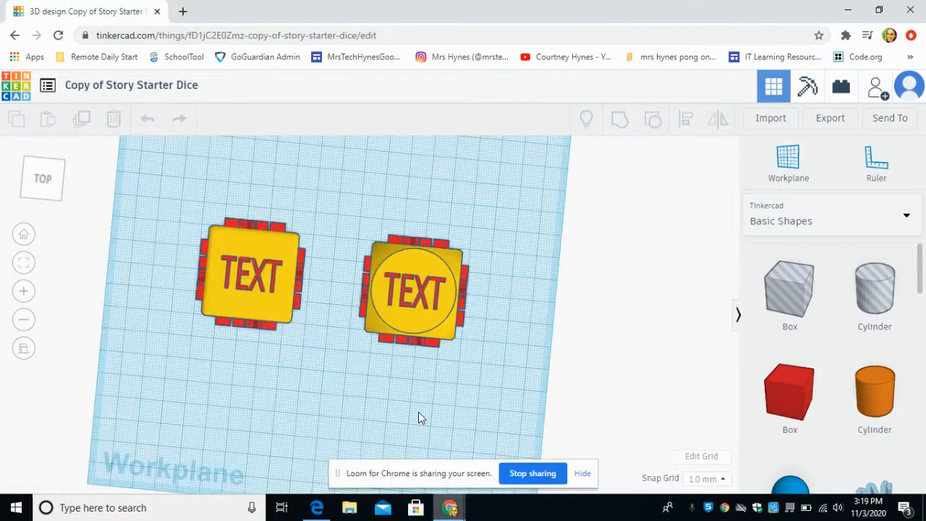
left_click(42, 197)
left_click(23, 233)
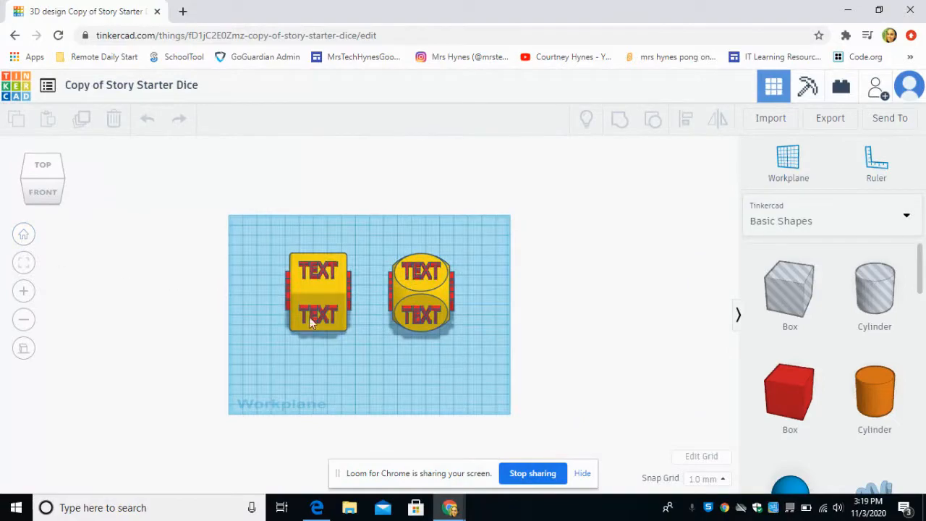
scroll(327, 296, "up", 10)
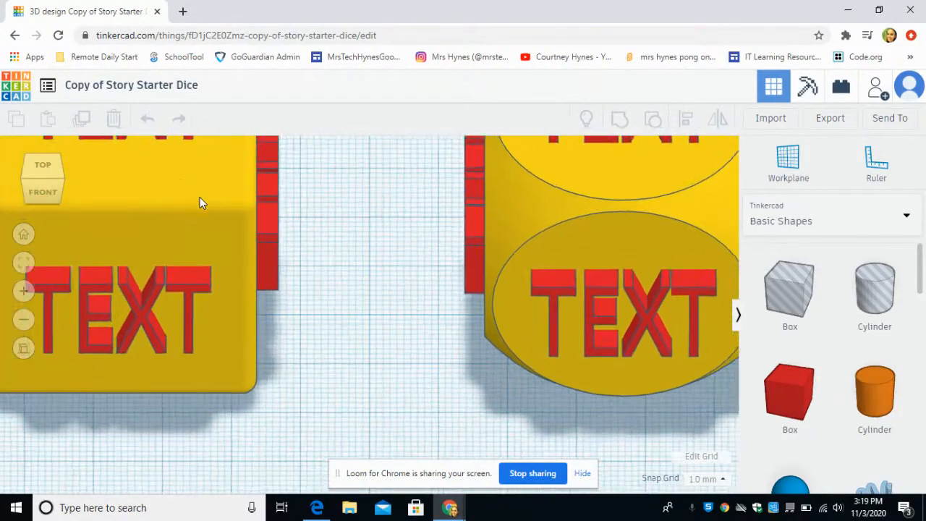
scroll(198, 196, "down", 2)
scroll(227, 257, "down", 2)
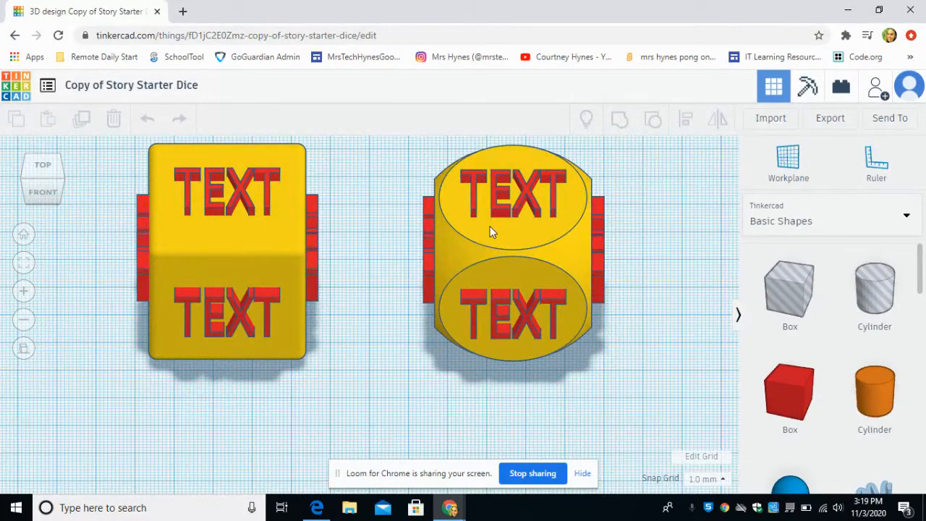
- Replace the placeholder text on the front face of the square yellow die with the maker's last name
left_click(219, 306)
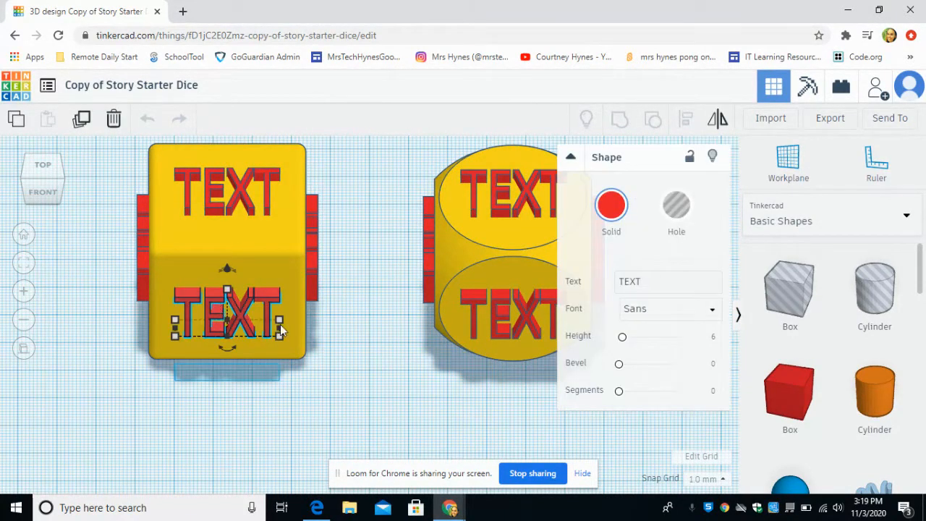
left_click(637, 284)
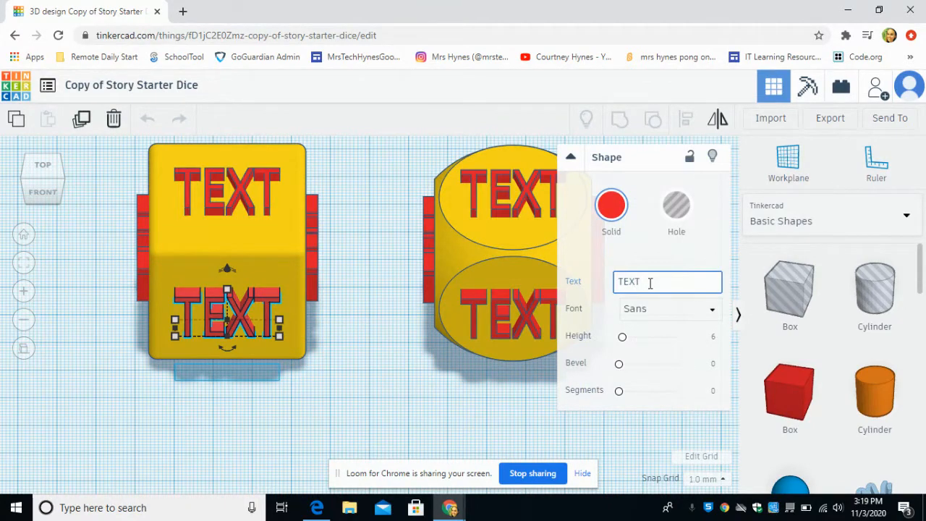
left_click_drag(652, 282, 615, 282)
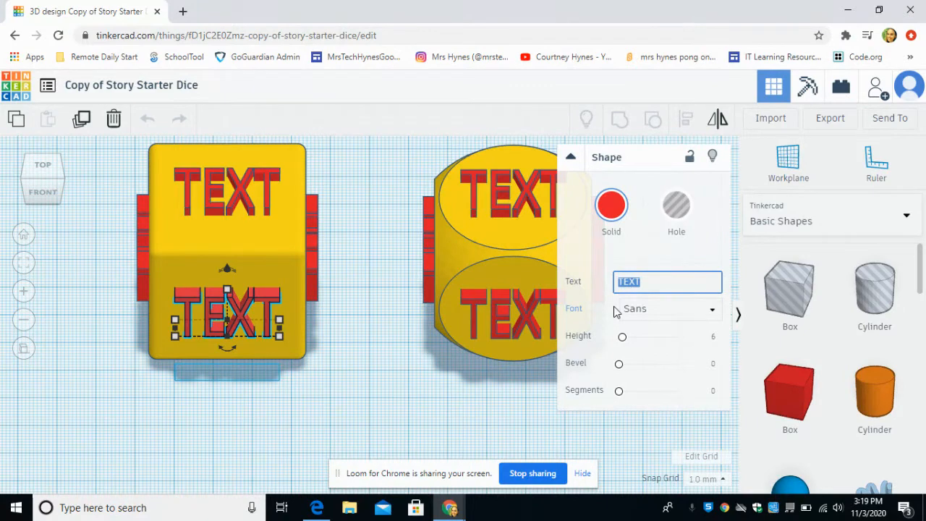
type("Hynes")
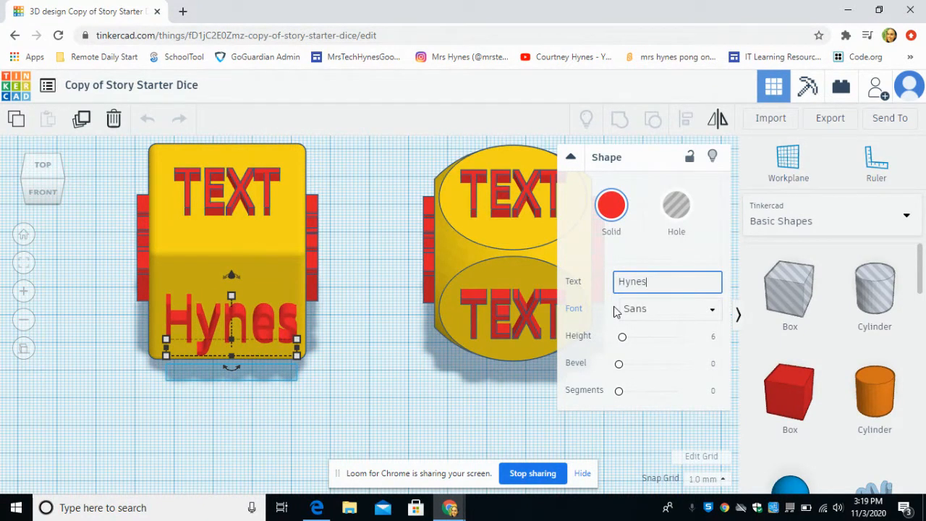
left_click(351, 374)
- Try resizing the name text on the square die's front face to about 30 by 13 mm, and undo the resize
left_click(243, 318)
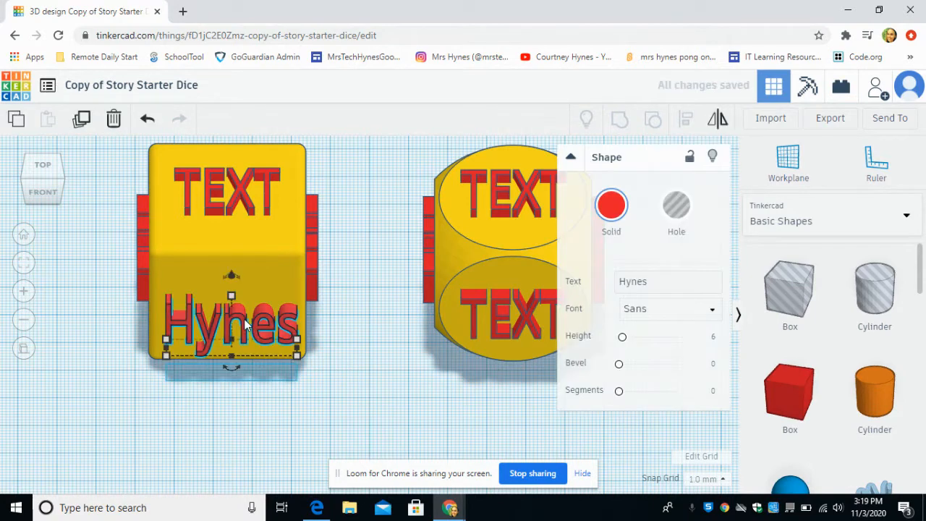
left_click_drag(296, 353, 284, 304)
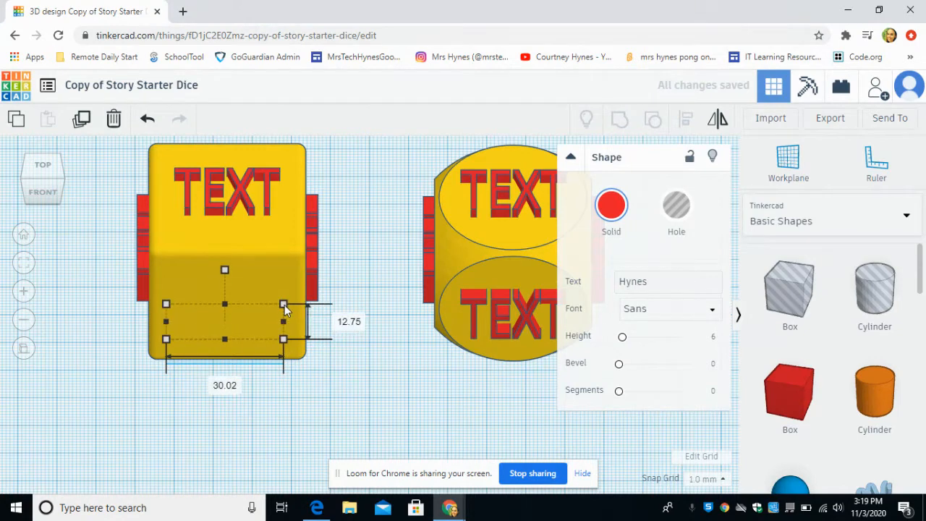
left_click(148, 118)
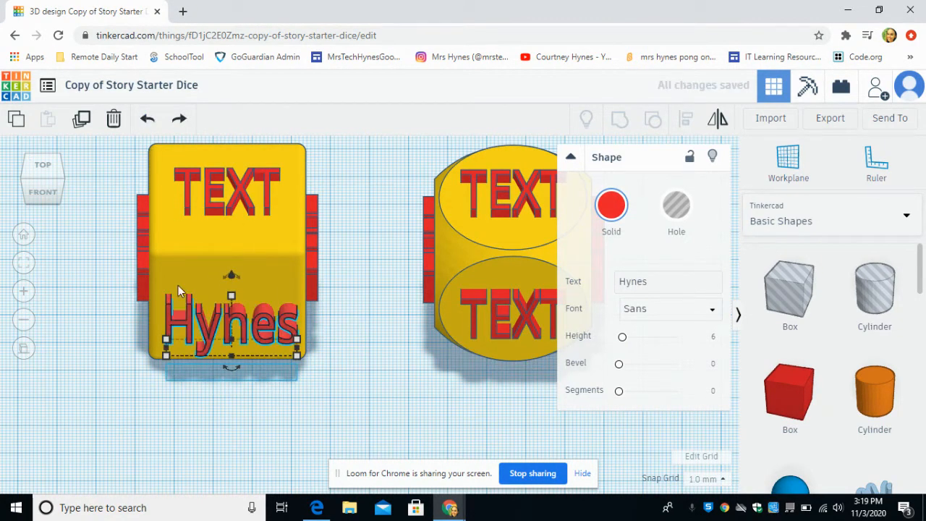
- Shrink the name text on the square yellow die's front face and centre it horizontally
left_click(43, 192)
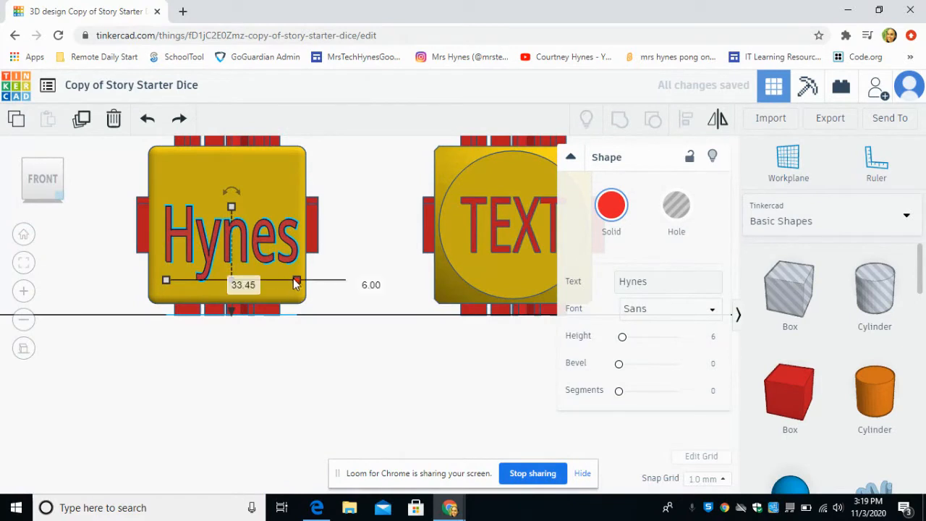
left_click_drag(294, 279, 271, 263)
mouse_move(219, 219)
left_mouse_down()
mouse_move(232, 230)
mouse_move(221, 208)
mouse_move(227, 222)
left_mouse_up()
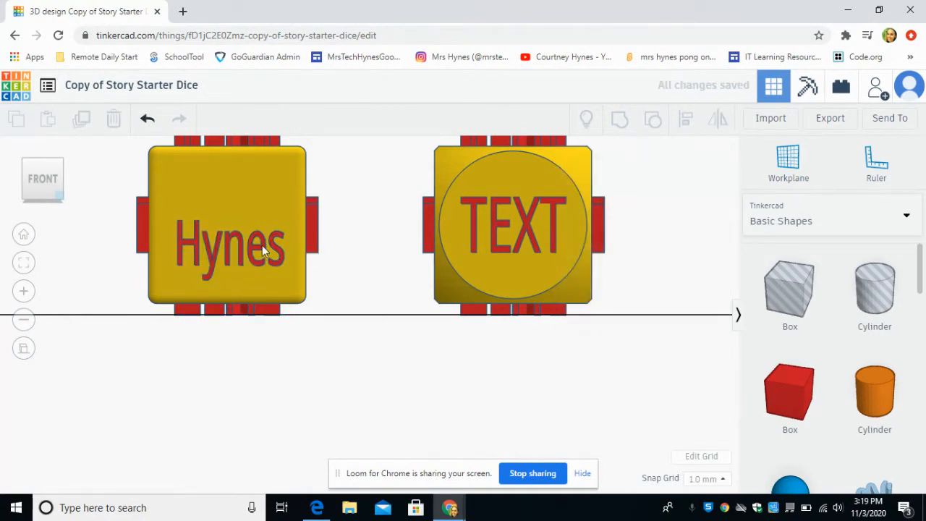
- Try to move the name text up on the square die's front face, and undo the move
left_click_drag(260, 243, 256, 205)
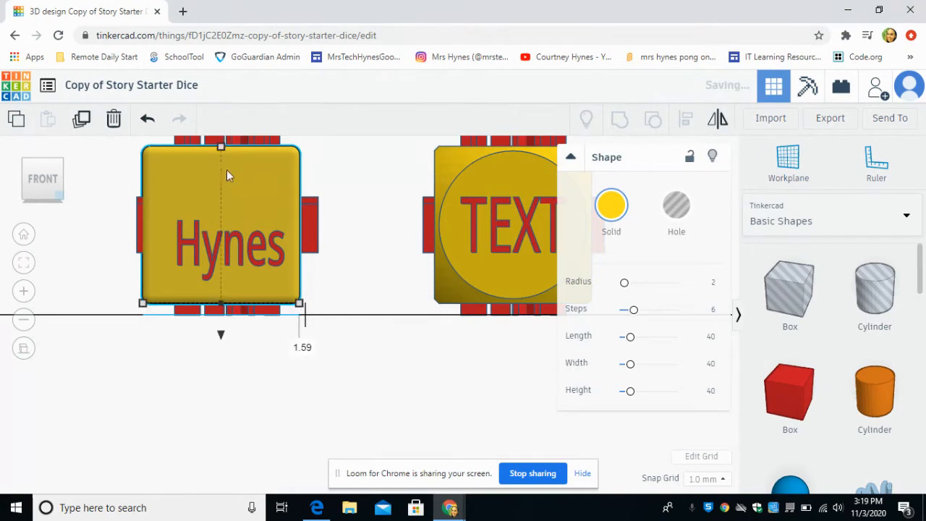
left_click(145, 120)
left_click(372, 287)
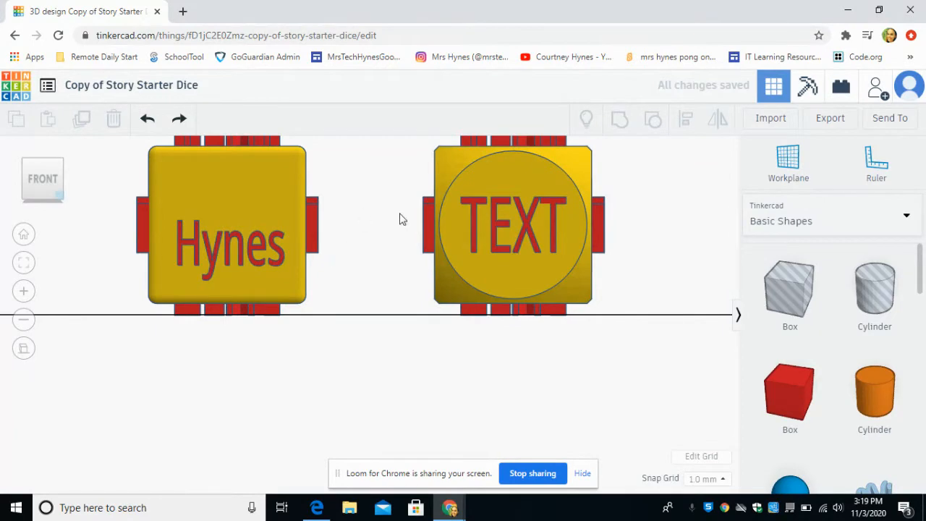
- Replace the placeholder text on the square yellow die's top face with 1
left_click(24, 234)
mouse_move(48, 181)
left_mouse_down()
mouse_move(40, 189)
mouse_move(46, 173)
left_mouse_up()
left_click(47, 174)
scroll(336, 242, "up", 3)
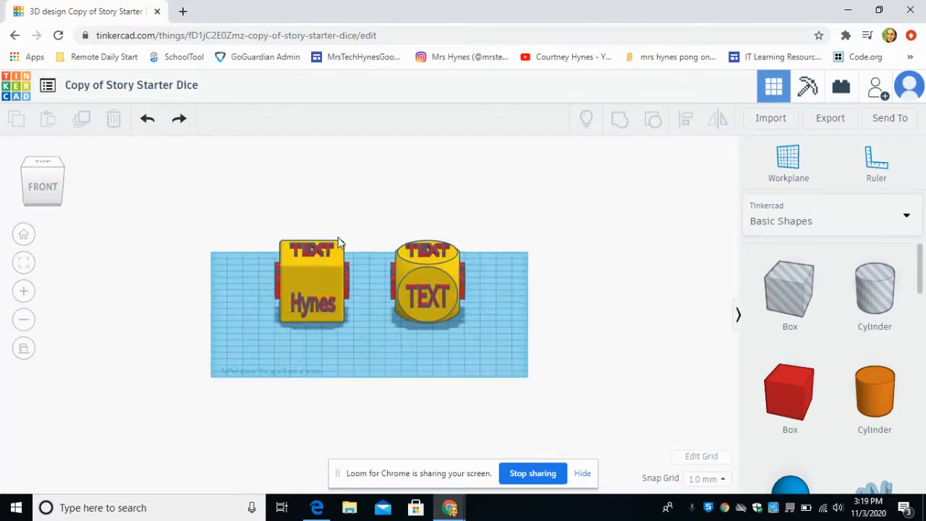
scroll(322, 224, "up", 4)
left_click(263, 178)
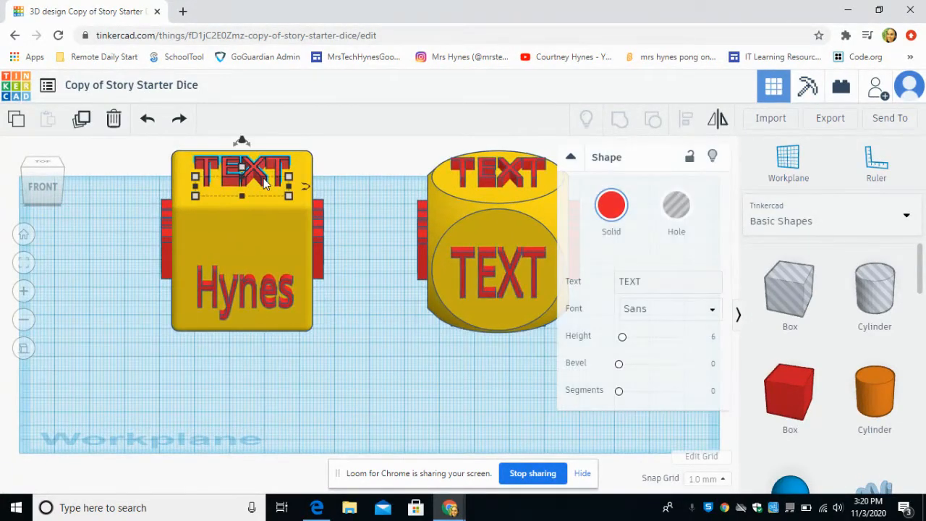
left_click(649, 280)
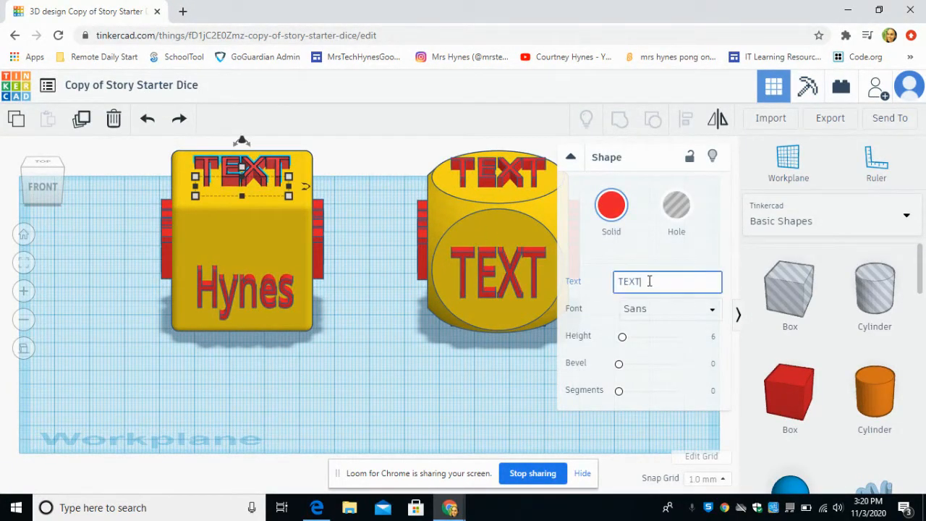
left_click_drag(649, 281, 619, 282)
type("1")
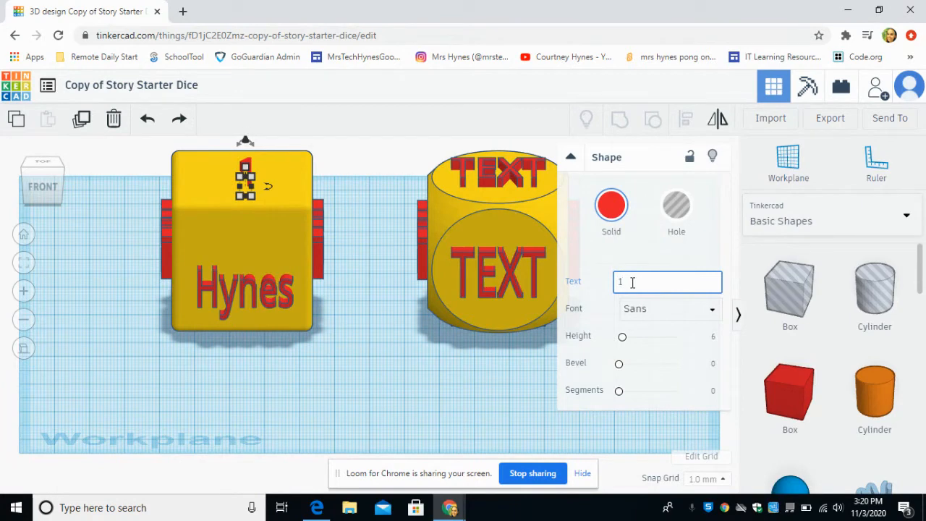
left_click(463, 384)
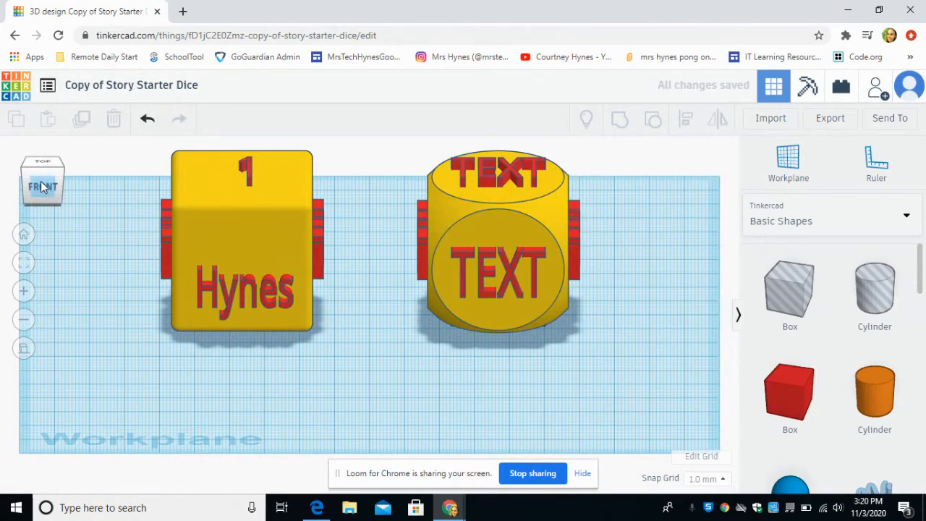
- Turn the number 1 on the square die's top face into a hole
left_click_drag(42, 184, 64, 186)
scroll(369, 267, "up", 5)
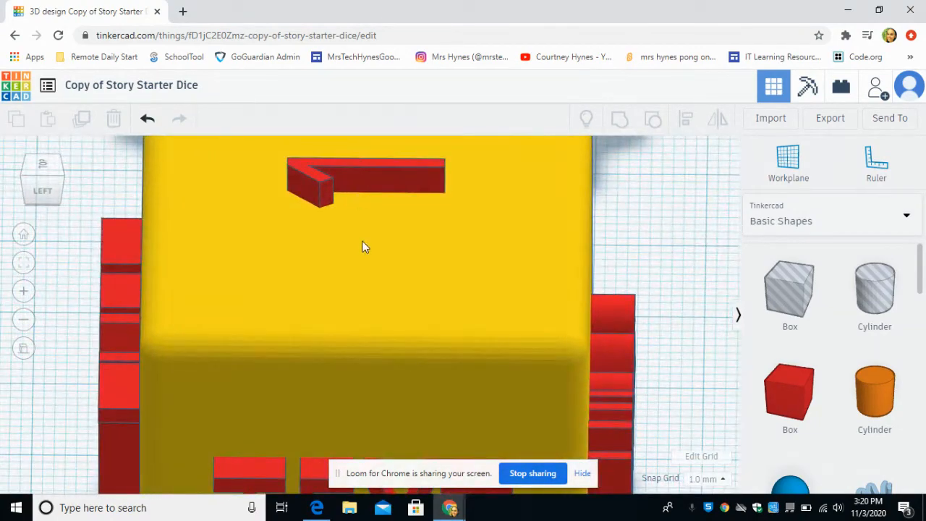
scroll(358, 232, "down", 4)
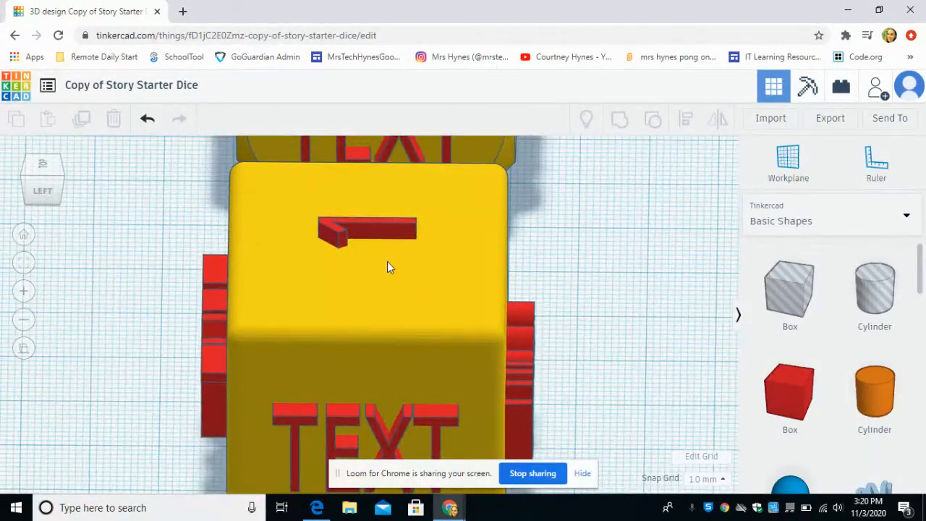
left_click(364, 233)
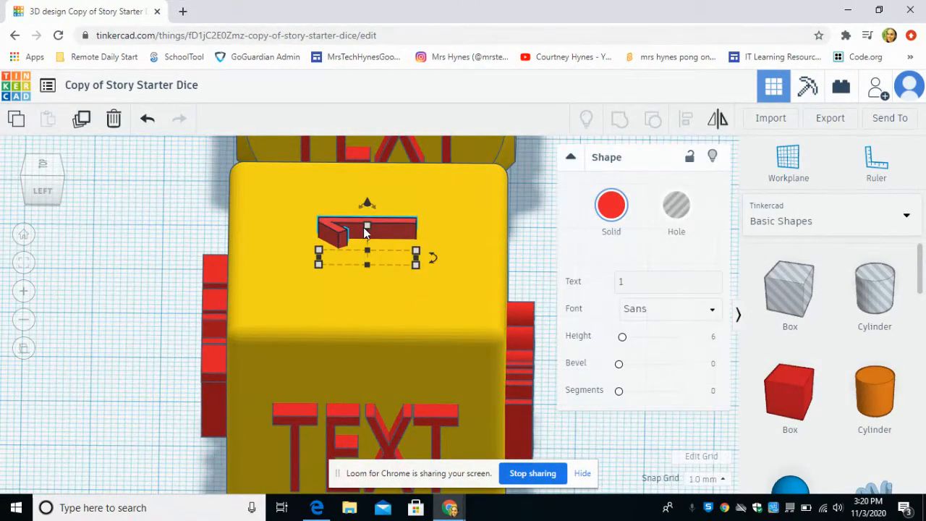
left_click(680, 205)
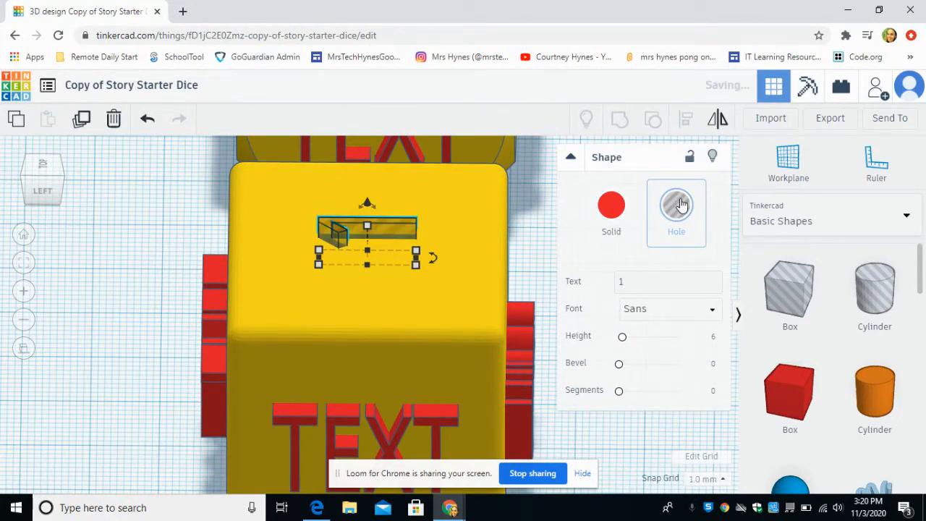
left_click(526, 227)
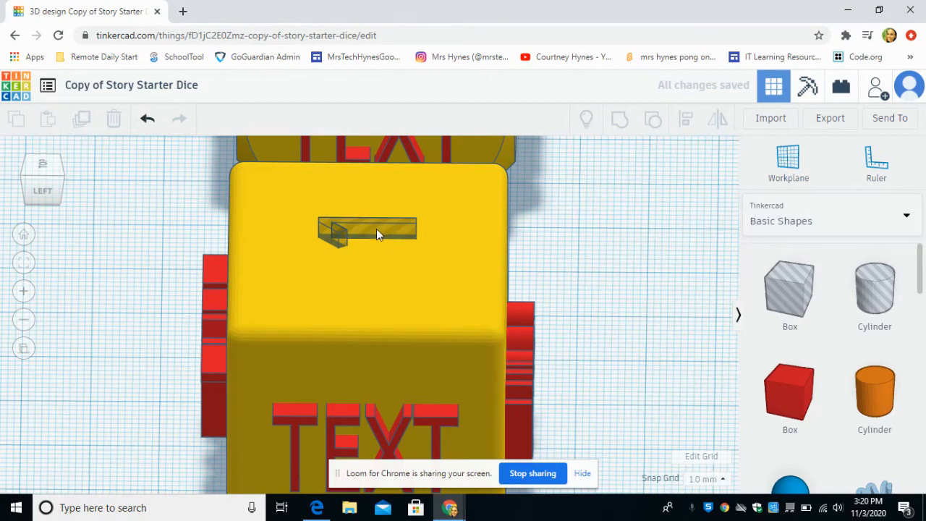
- Turn the square die's front name text and the placeholder texts on its left and back faces into holes
left_click(523, 350)
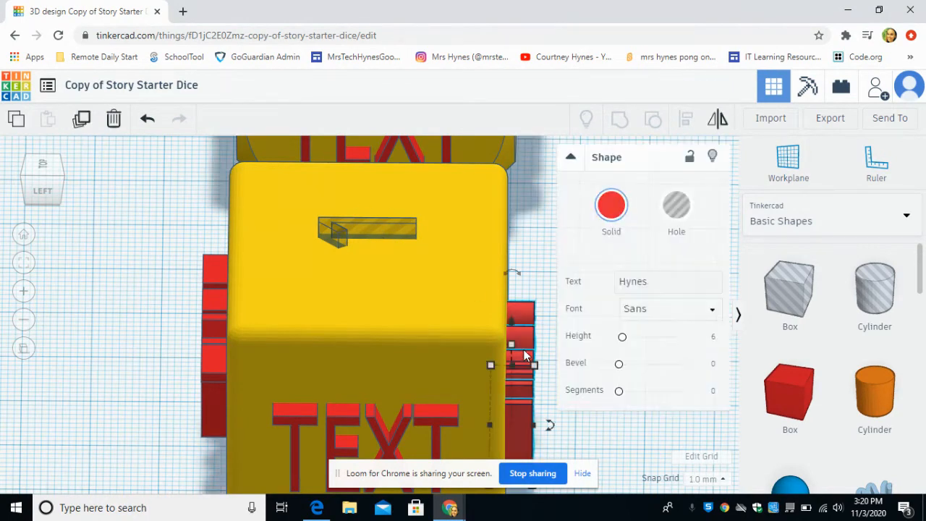
left_click(675, 207)
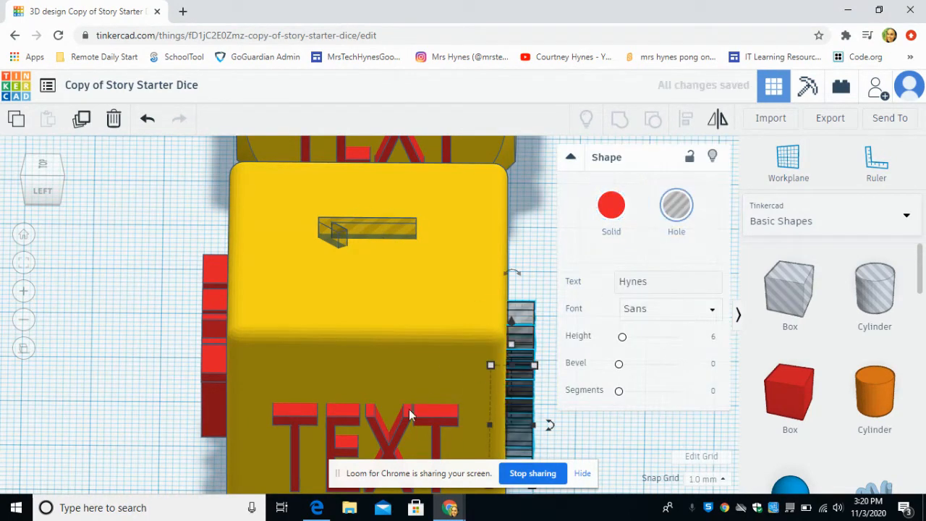
left_click(409, 414)
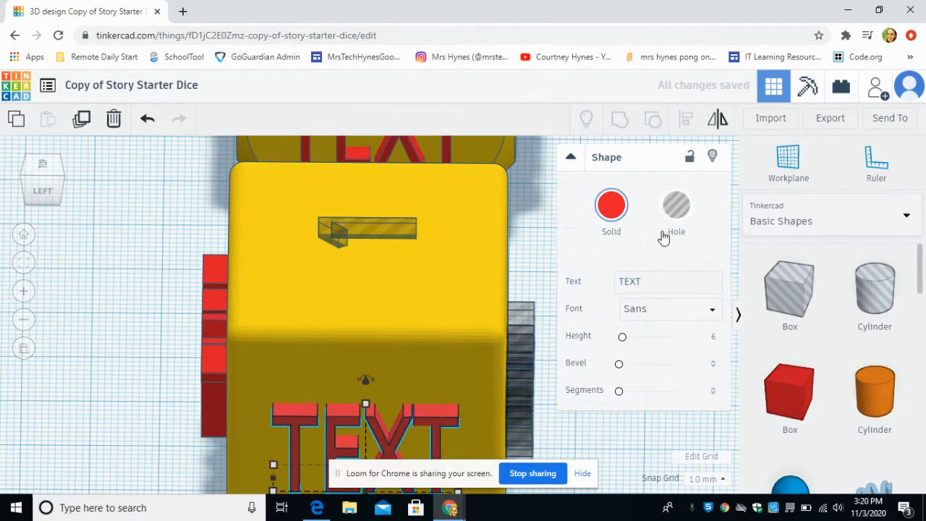
left_click(676, 206)
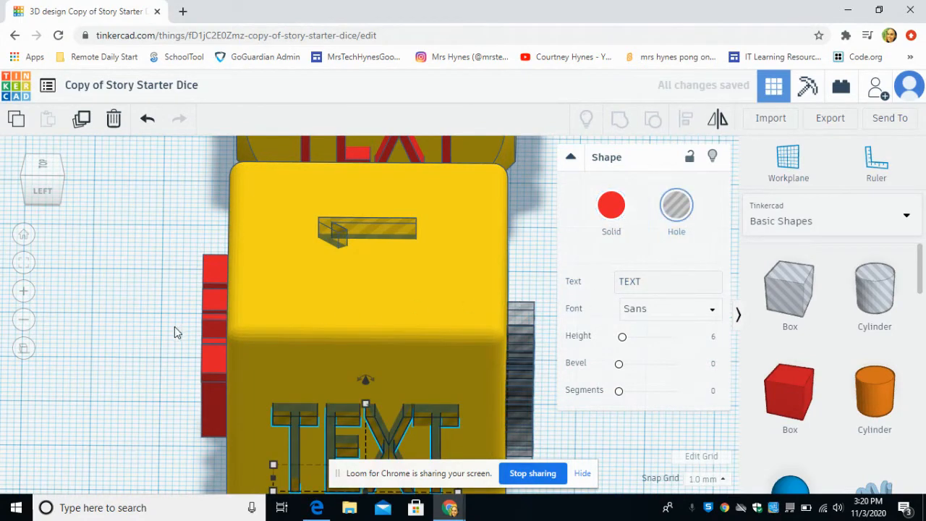
left_click(209, 309)
left_click(686, 220)
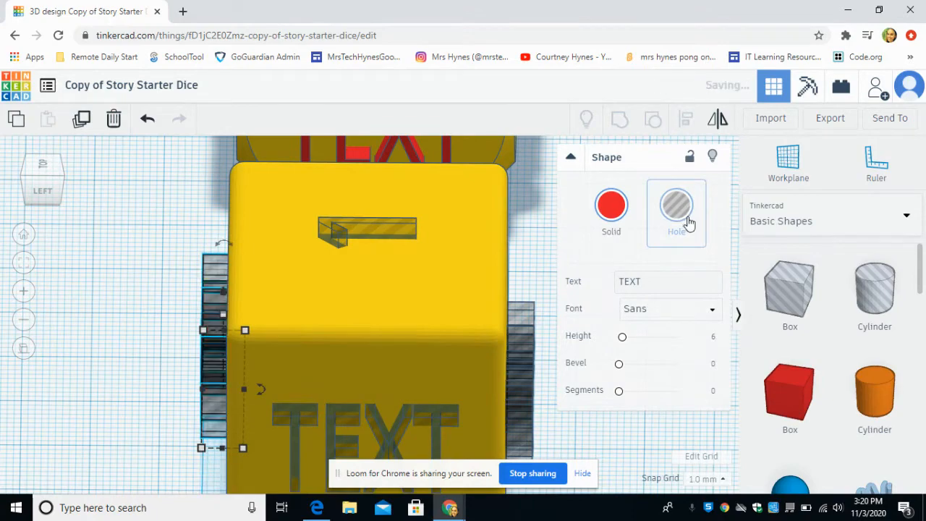
left_click(547, 259)
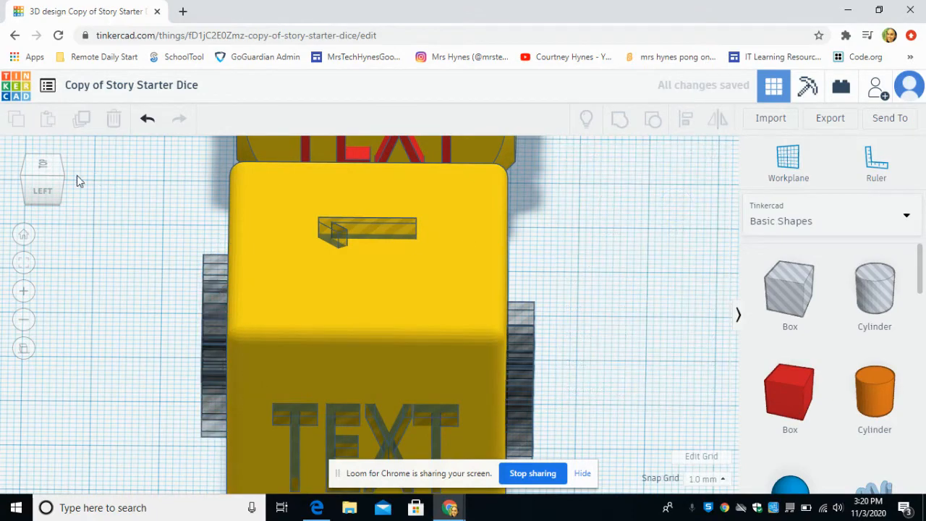
- Turn the placeholder text on the underside of the square yellow die into a hole
left_click(43, 177)
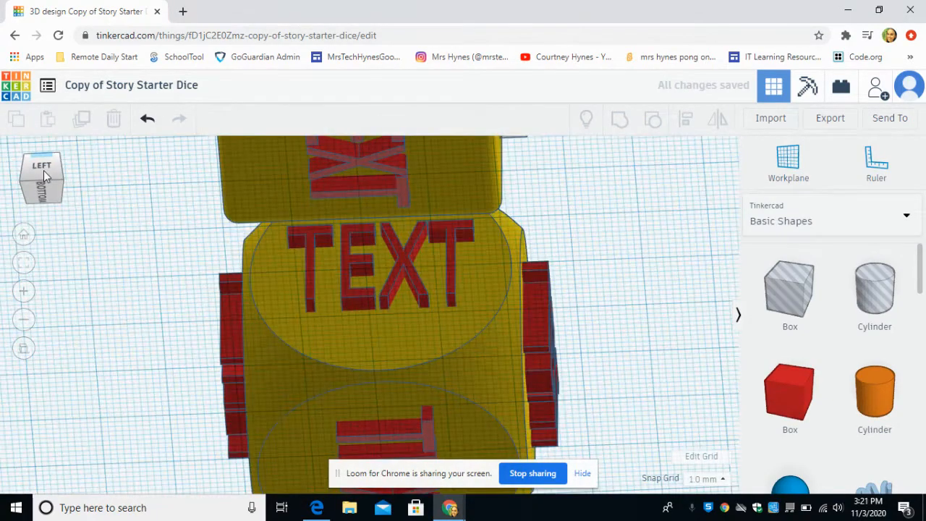
left_click(43, 171)
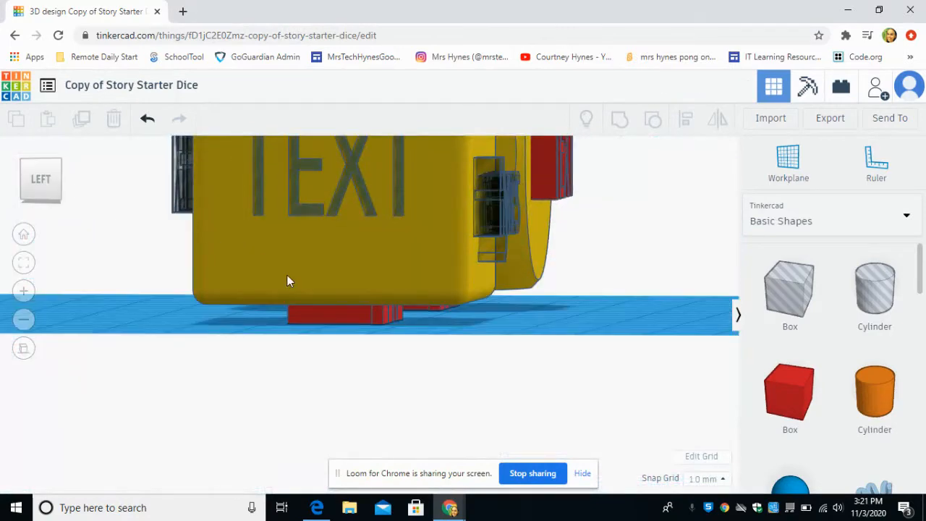
left_click(329, 319)
left_click(664, 220)
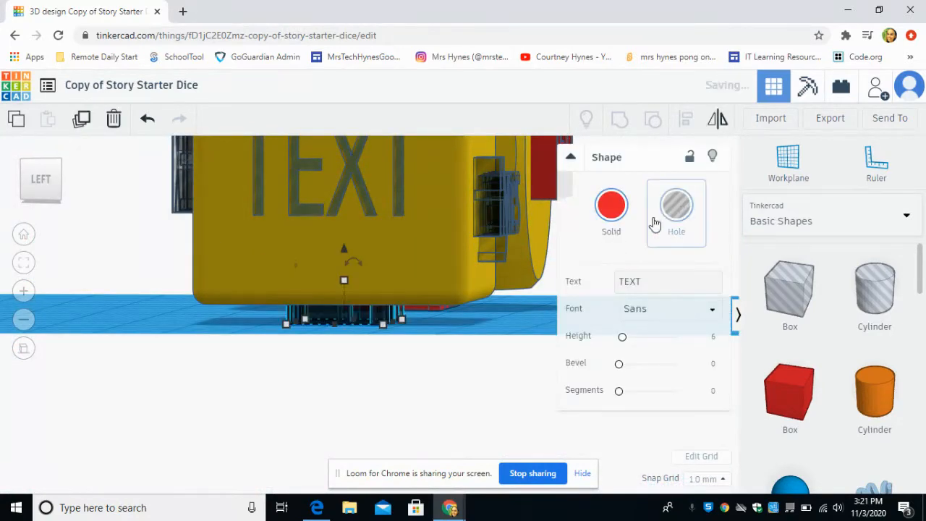
left_click(517, 310)
- Turn the placeholder text on the square yellow die's right face into a hole
scroll(201, 222, "up", 3)
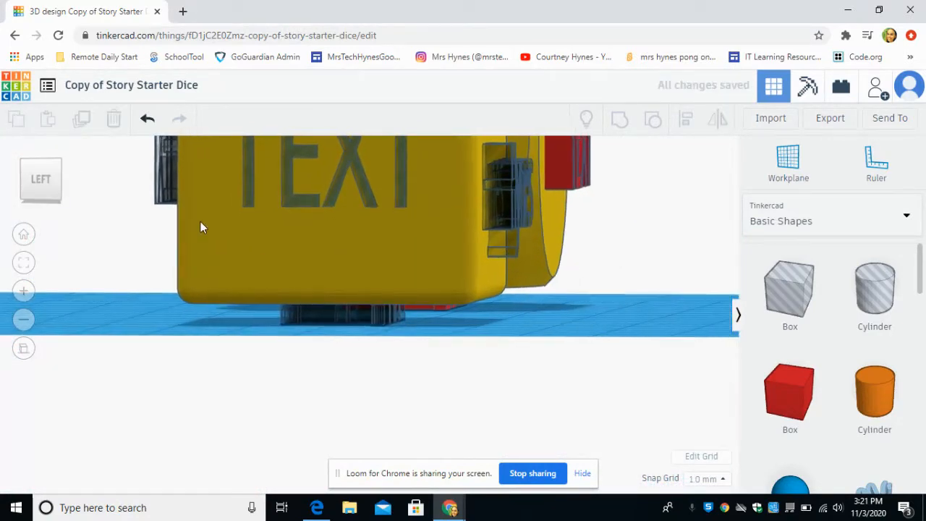
scroll(182, 288, "down", 5)
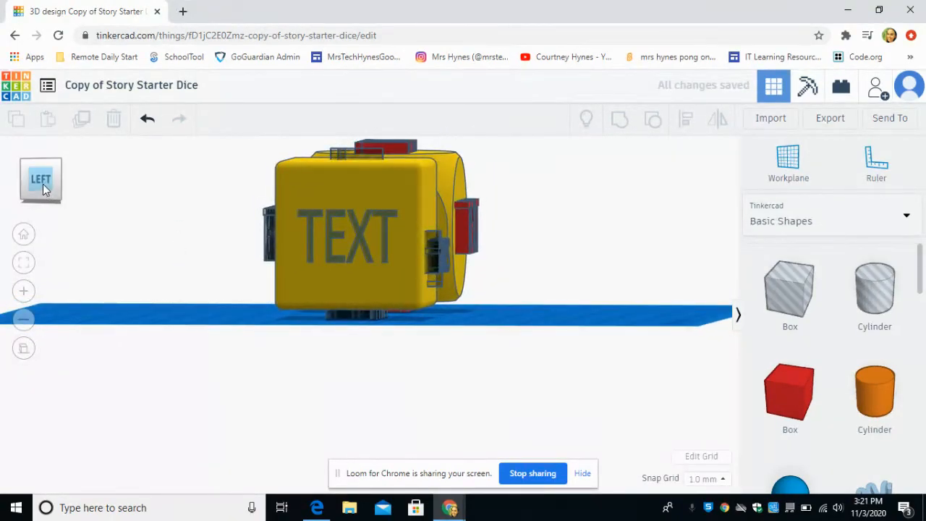
left_click_drag(43, 183, 86, 192)
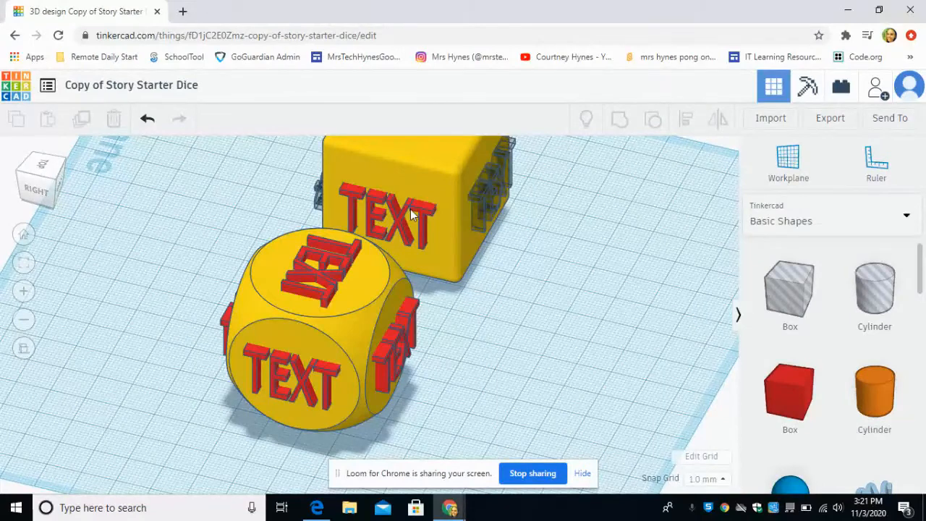
left_click(410, 213)
left_click(684, 214)
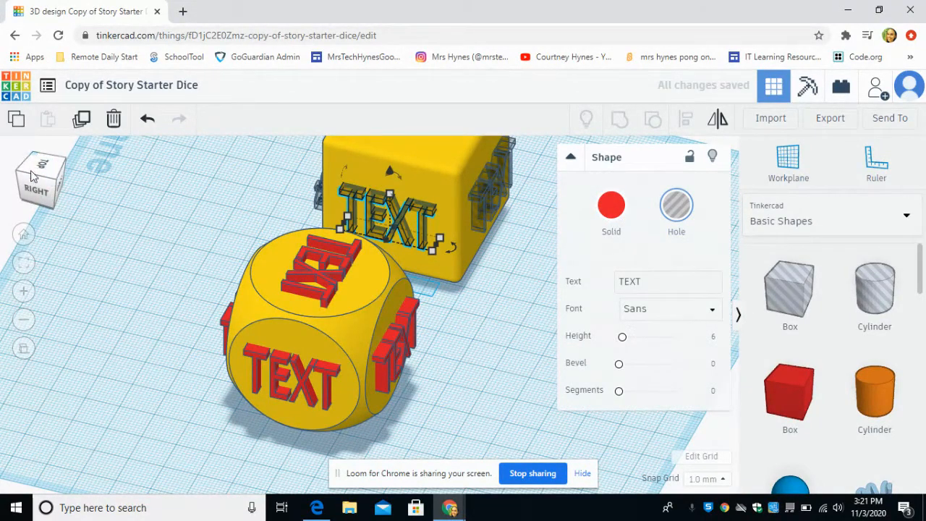
left_click(186, 243)
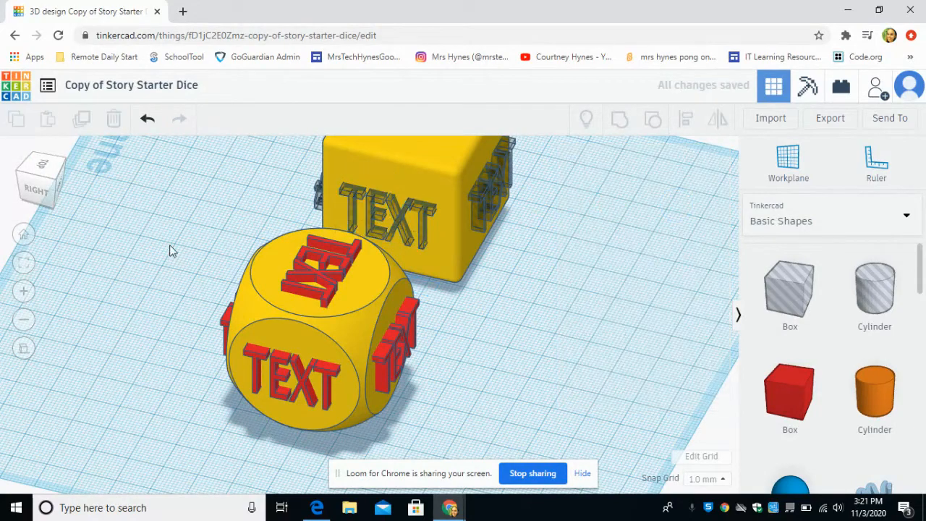
- Group the square yellow die with its six text holes to cut the text into the faces
scroll(173, 230, "down", 5)
left_click(23, 236)
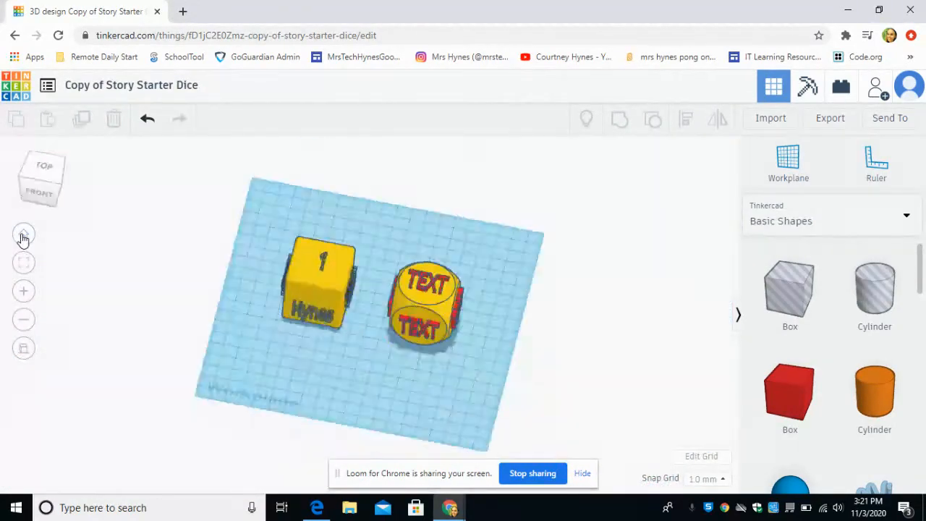
scroll(324, 267, "down", 3)
scroll(324, 266, "up", 4)
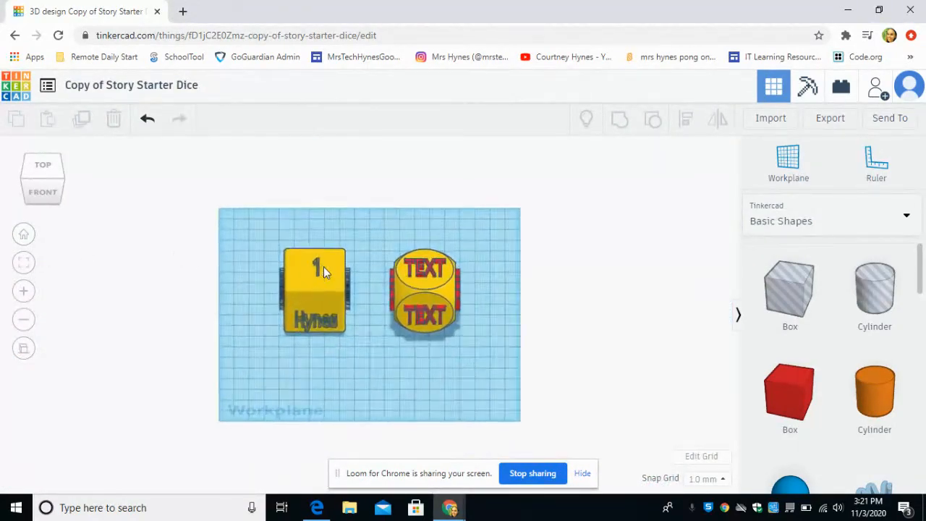
scroll(323, 266, "up", 2)
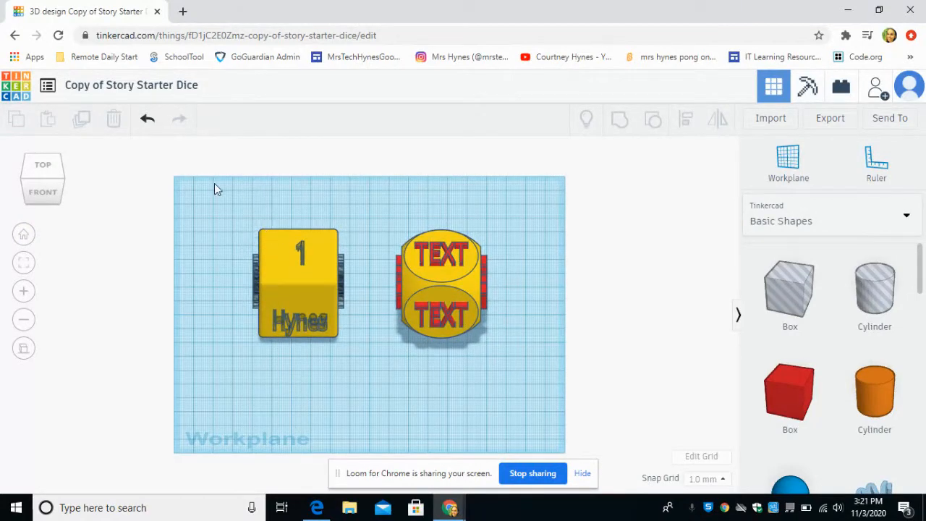
left_click_drag(114, 156, 364, 375)
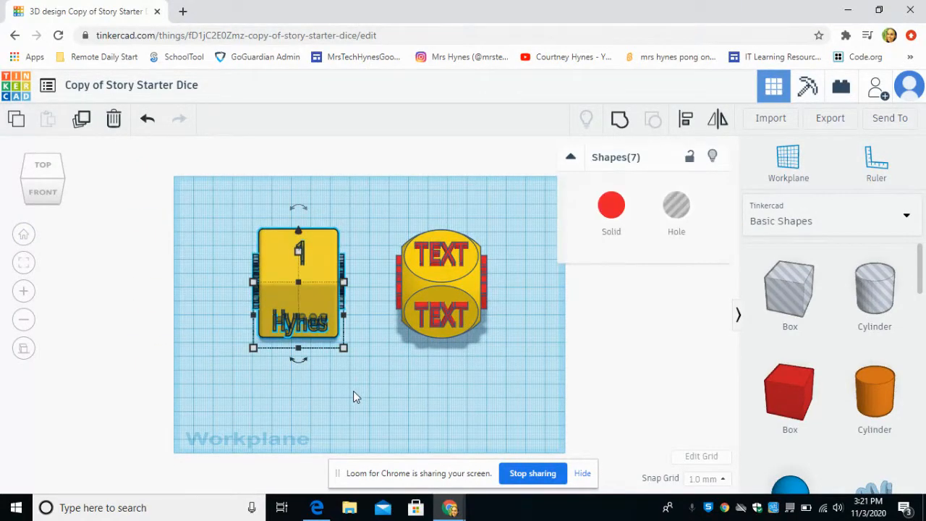
left_click(618, 125)
left_click(306, 392)
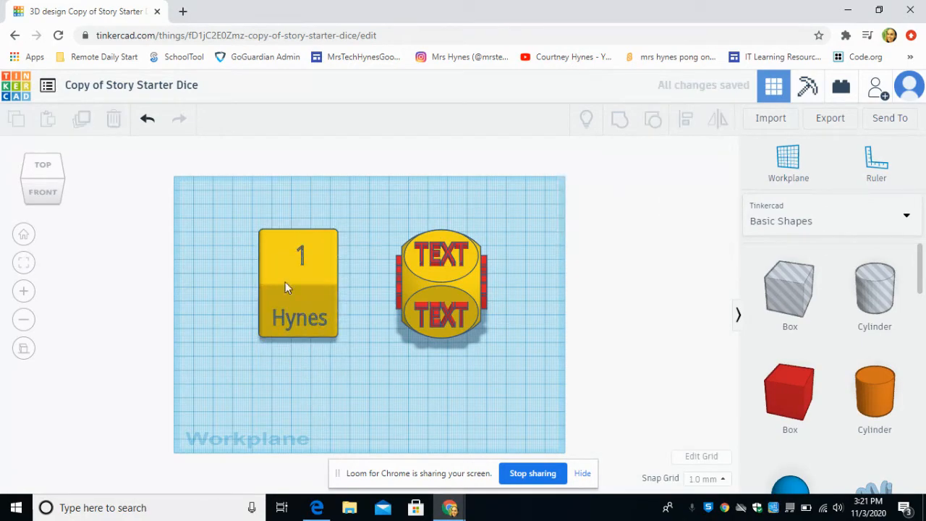
- Examine the text engraved into the top and front faces of the square die up close
scroll(302, 246, "down", 2)
scroll(308, 276, "up", 6)
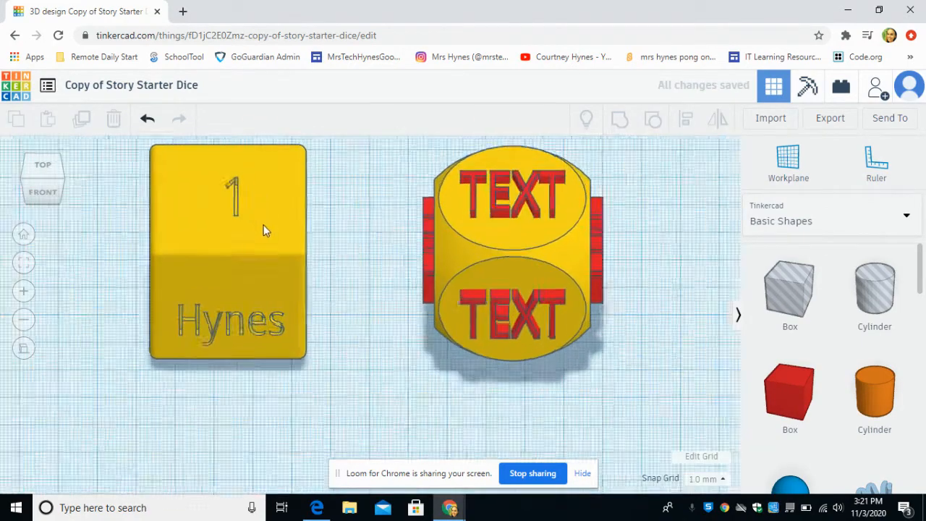
scroll(140, 302, "up", 3)
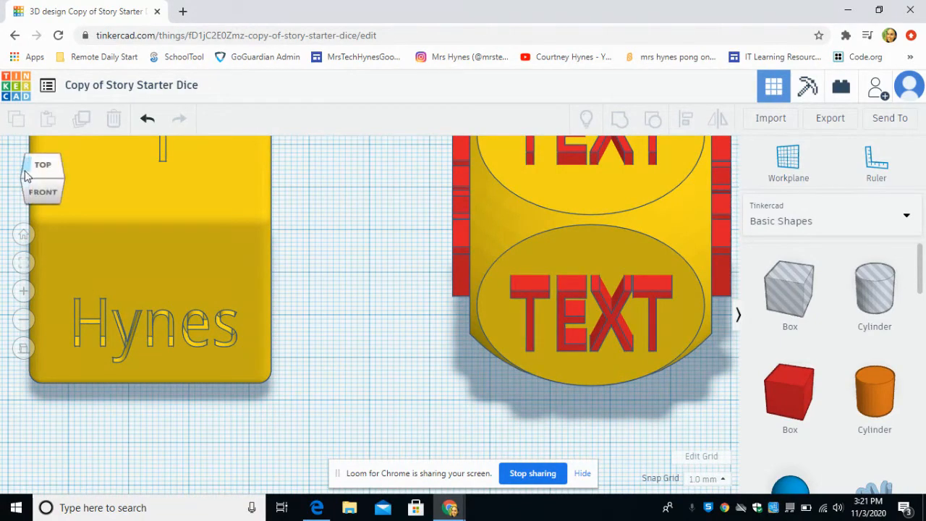
left_click_drag(26, 174, 26, 197)
left_click(23, 234)
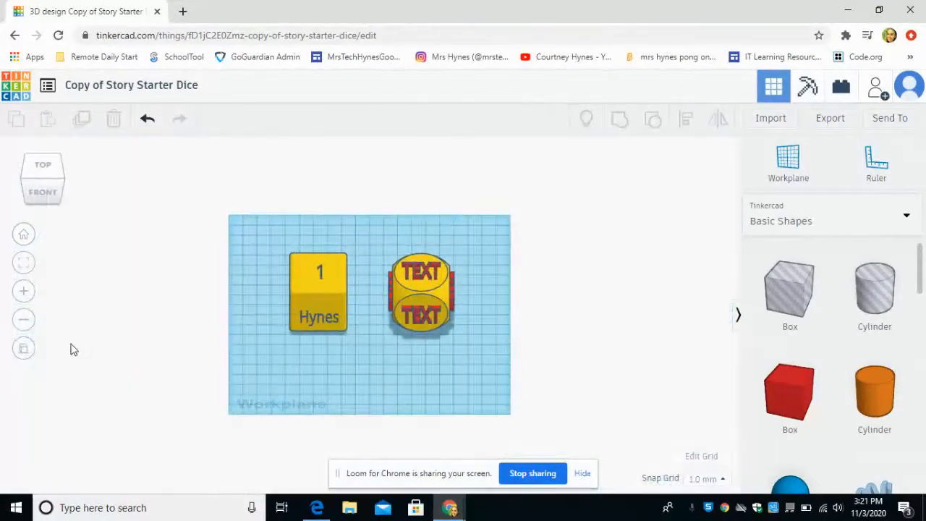
scroll(311, 291, "down", 1)
scroll(310, 291, "up", 1)
scroll(310, 306, "up", 4)
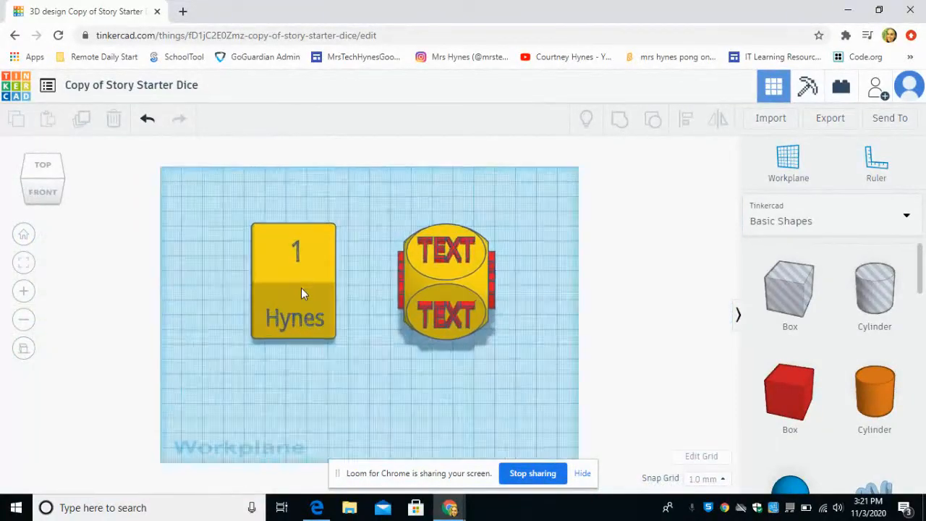
- Change the grouped square die's solid colour to the bright pink preset
left_click(245, 254)
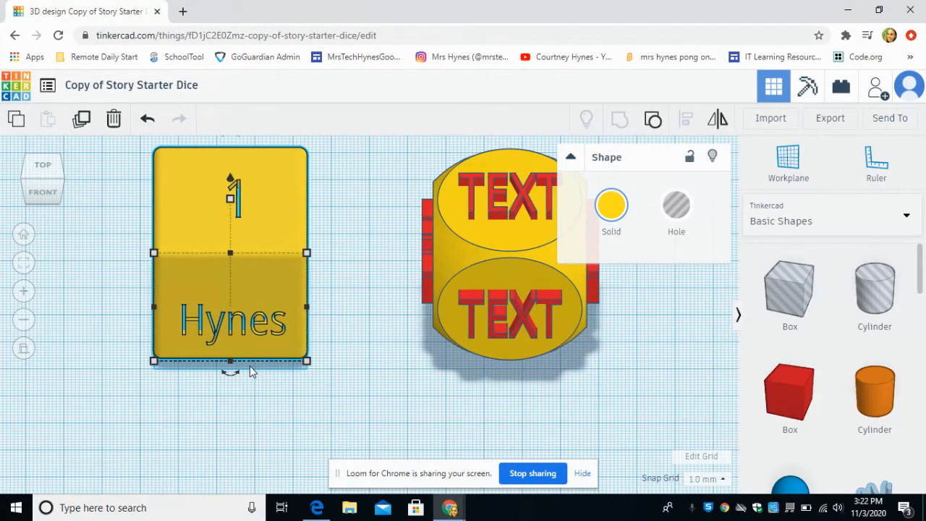
left_click(348, 288)
left_click(267, 256)
left_click(612, 205)
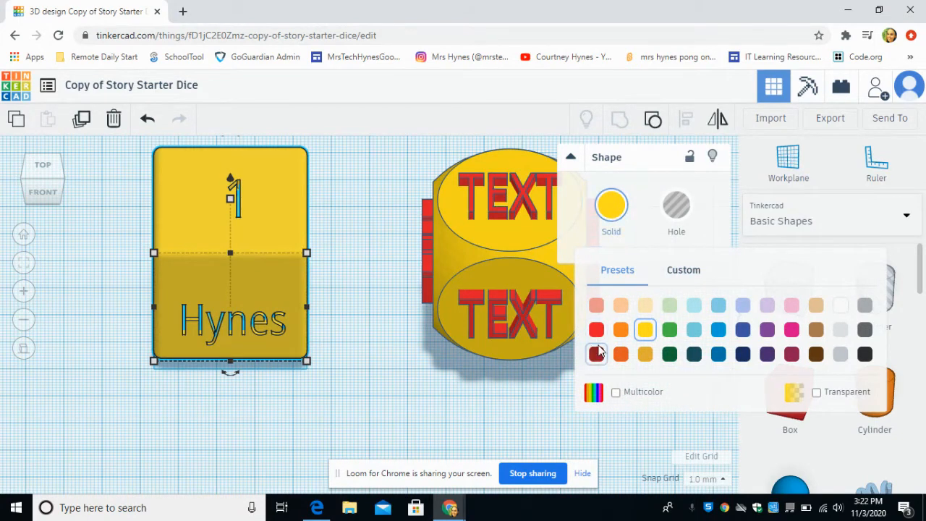
left_click(792, 329)
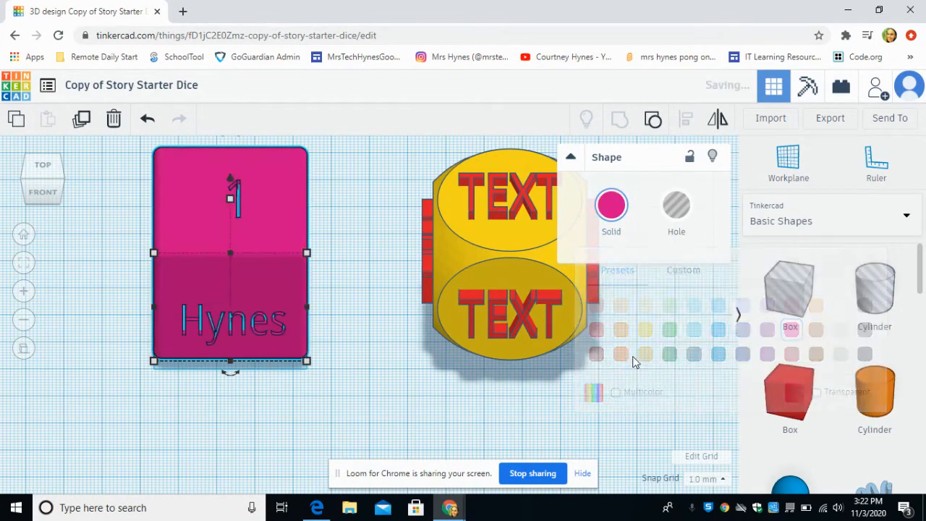
left_click(365, 368)
scroll(345, 351, "up", 3)
scroll(342, 352, "down", 2)
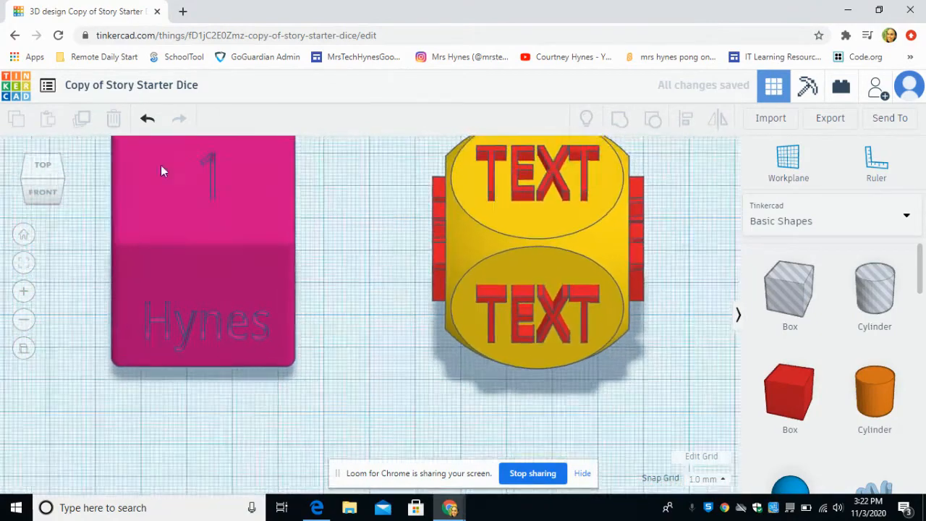
left_click(113, 85)
left_click(47, 85)
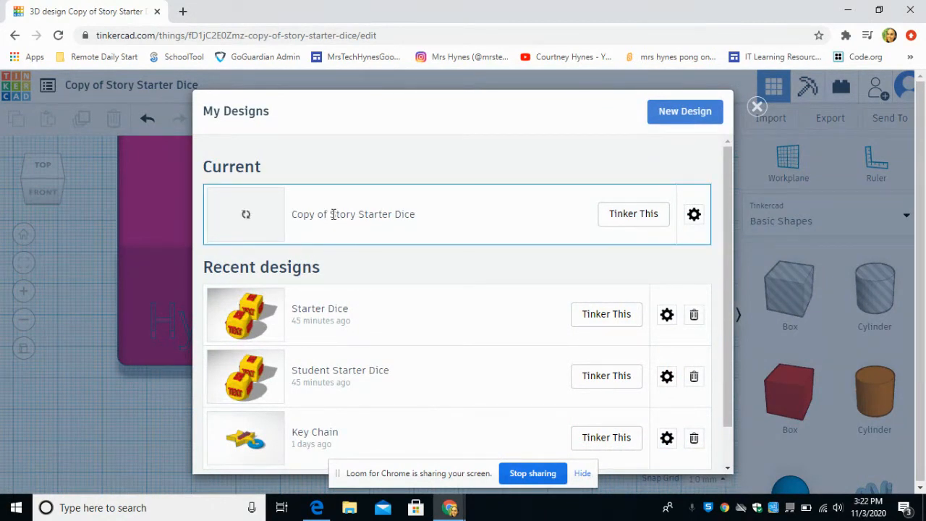
left_click_drag(356, 214, 250, 212)
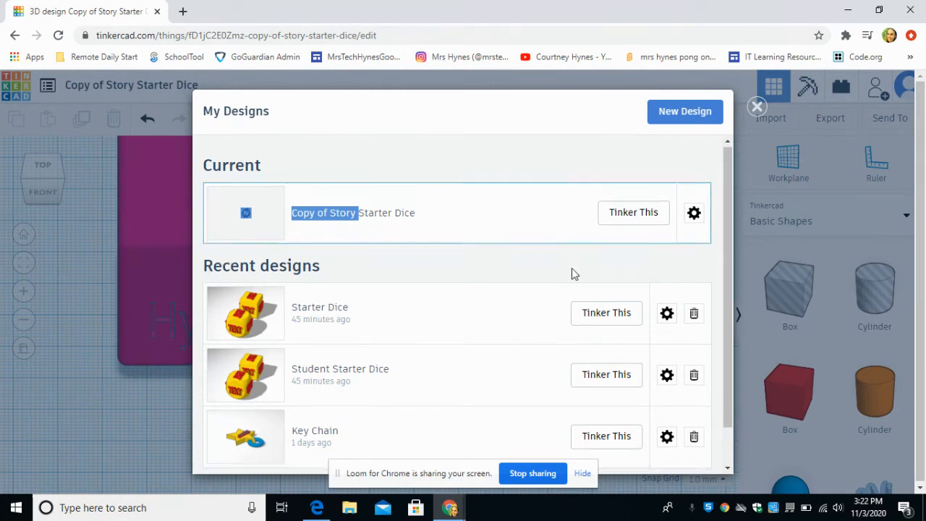
scroll(568, 278, "down", 1)
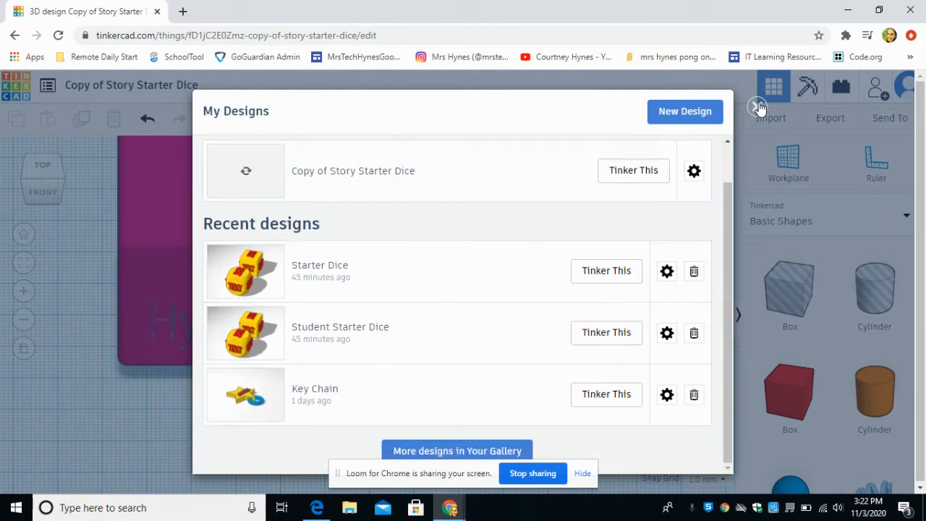
left_click(757, 106)
- Rename the design to the owner's surname followed by "Pink Starter Dice", replacing the "Copy of Story" part
left_click(128, 87)
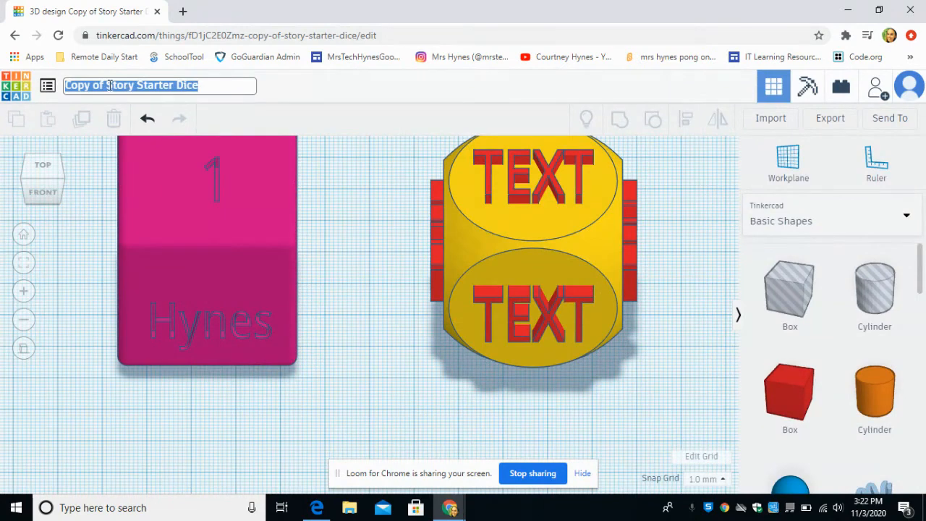
left_click(135, 85)
left_click(140, 85)
left_click_drag(140, 85, 58, 85)
left_click(136, 85)
left_click(138, 85)
left_click_drag(138, 85, 70, 88)
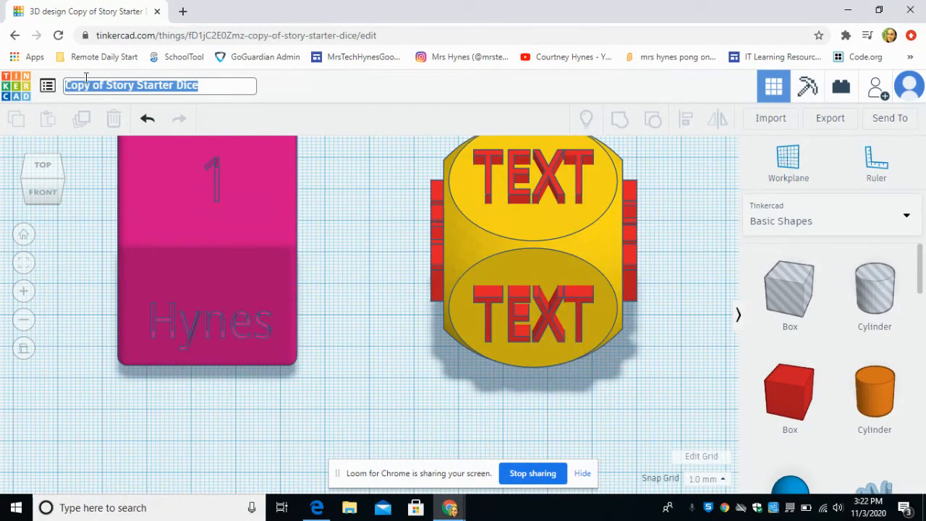
left_click(134, 87)
key("BackSpace")
key("BackSpace")
key("BackSpace")
key("BackSpace")
key("BackSpace")
key("BackSpace")
key("BackSpace")
key("BackSpace")
key("BackSpace")
key("BackSpace")
key("BackSpace")
key("BackSpace")
key("BackSpace")
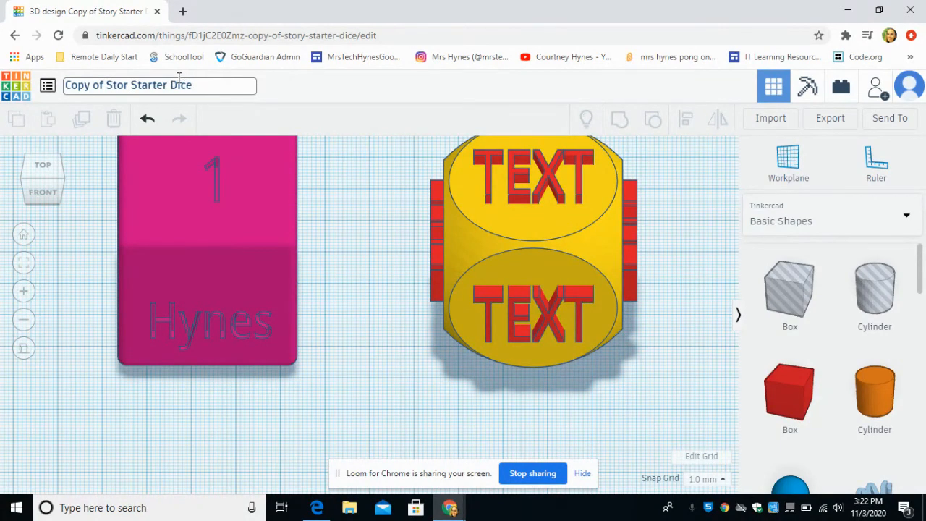
type("Hynes P")
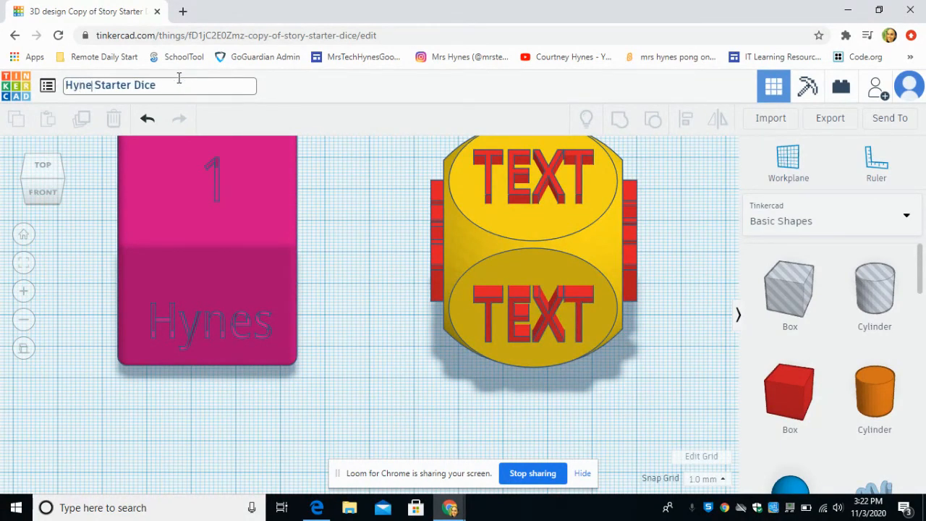
type("ink")
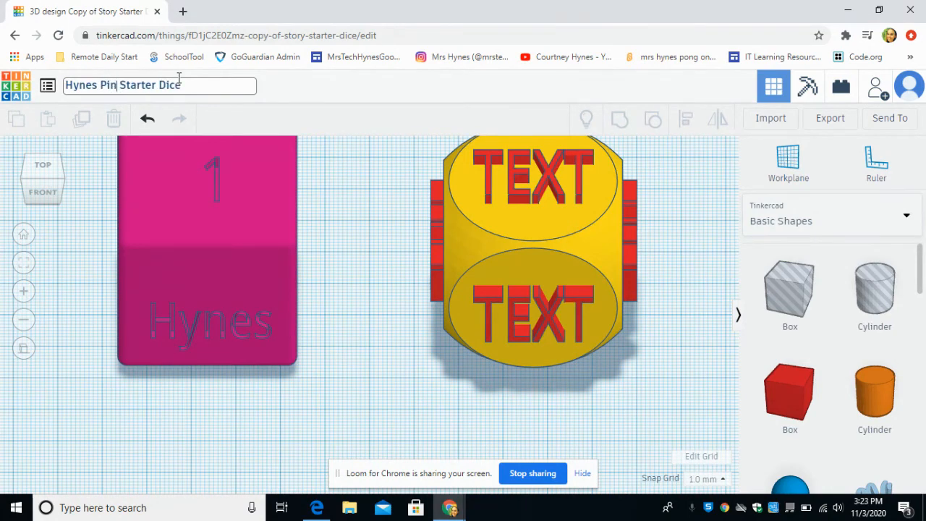
left_click(332, 372)
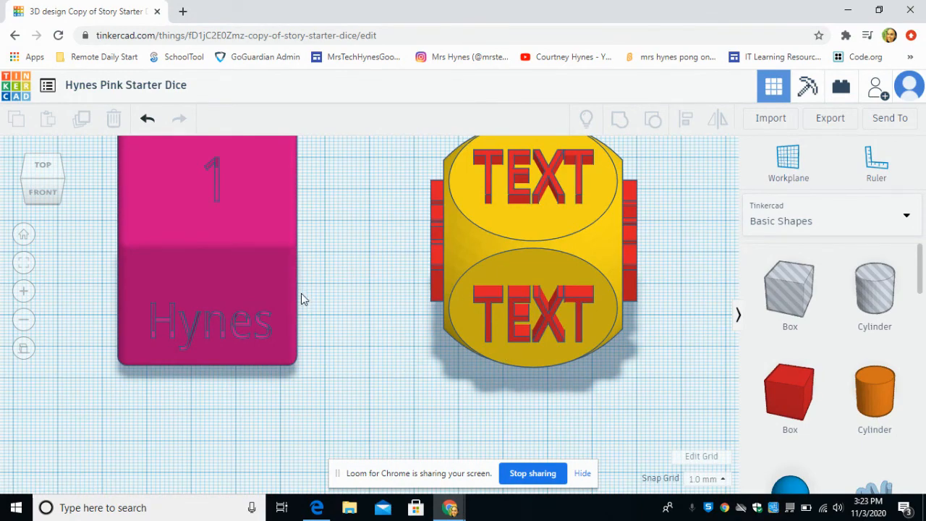
- Inspect the pink die's engraved top, front and side faces from several angles
scroll(301, 293, "up", 3)
scroll(301, 292, "down", 2)
scroll(303, 291, "down", 2)
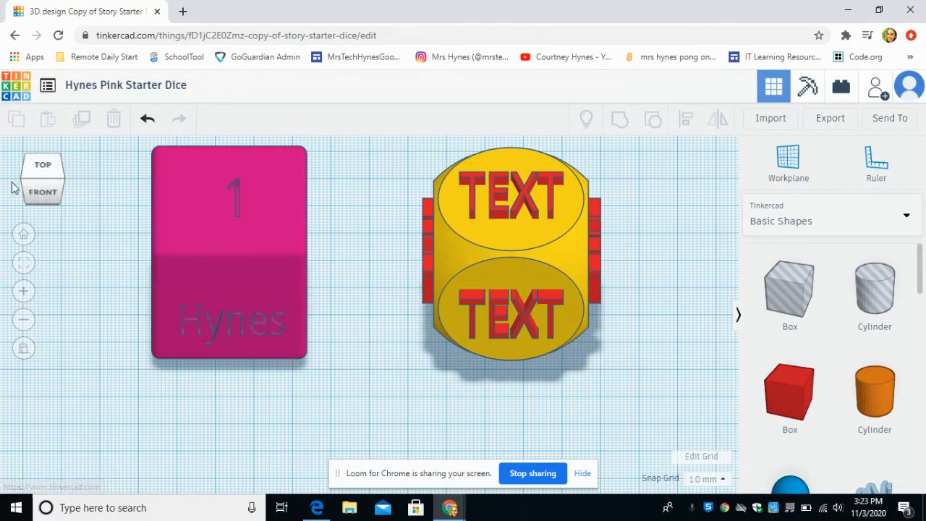
left_click(40, 179)
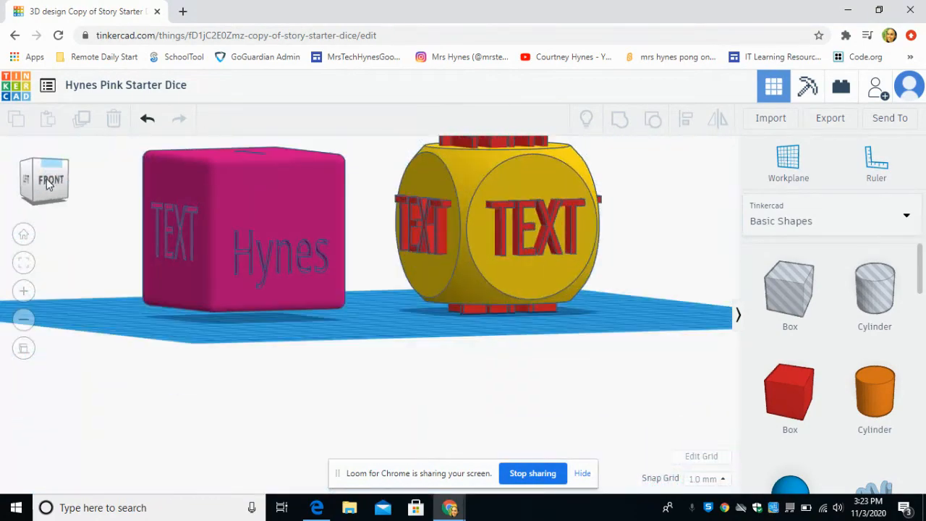
mouse_move(47, 179)
left_mouse_down()
mouse_move(36, 189)
mouse_move(29, 181)
left_mouse_up()
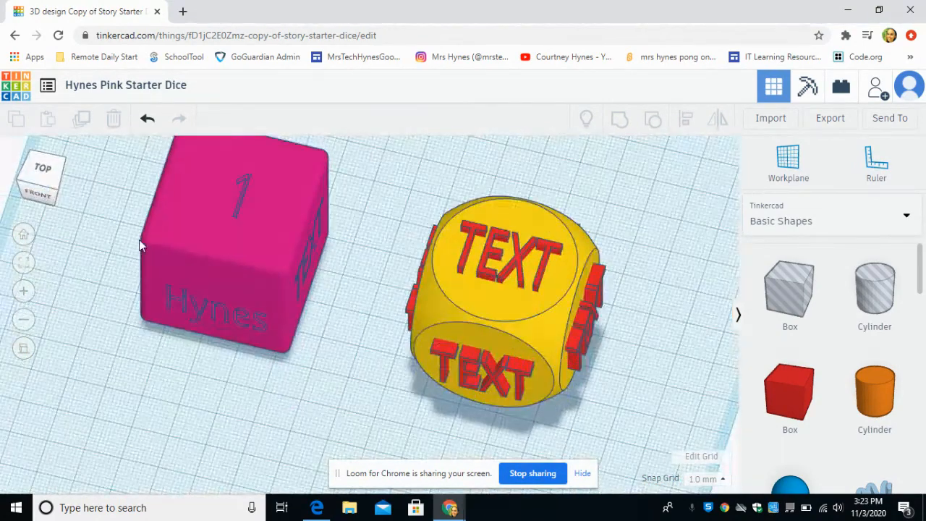